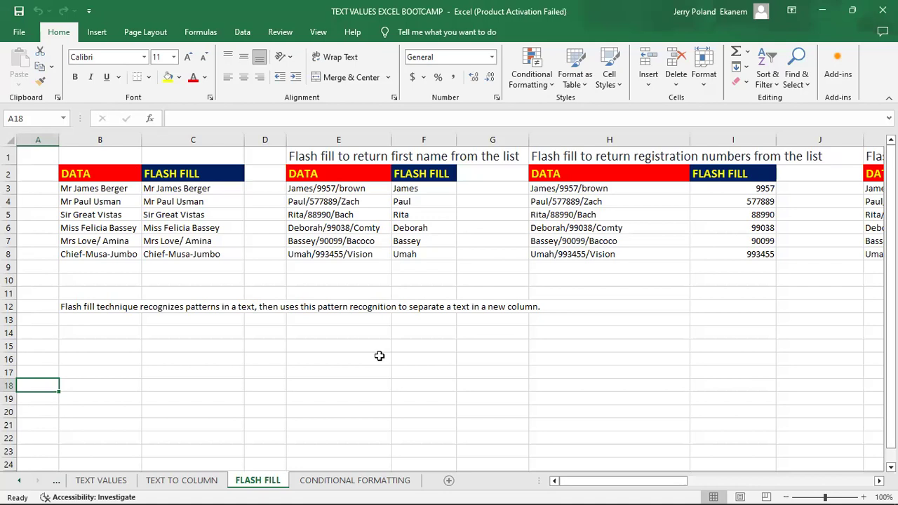
pyautogui.click(303, 341)
pyautogui.press('Up')
pyautogui.press('Up')
pyautogui.press('Up')
pyautogui.press('Up')
pyautogui.press('Up')
pyautogui.press('Up')
pyautogui.press('Up')
pyautogui.press('Up')
pyautogui.press('Up')
pyautogui.press('Up')
pyautogui.press('Up')
pyautogui.press('Up')
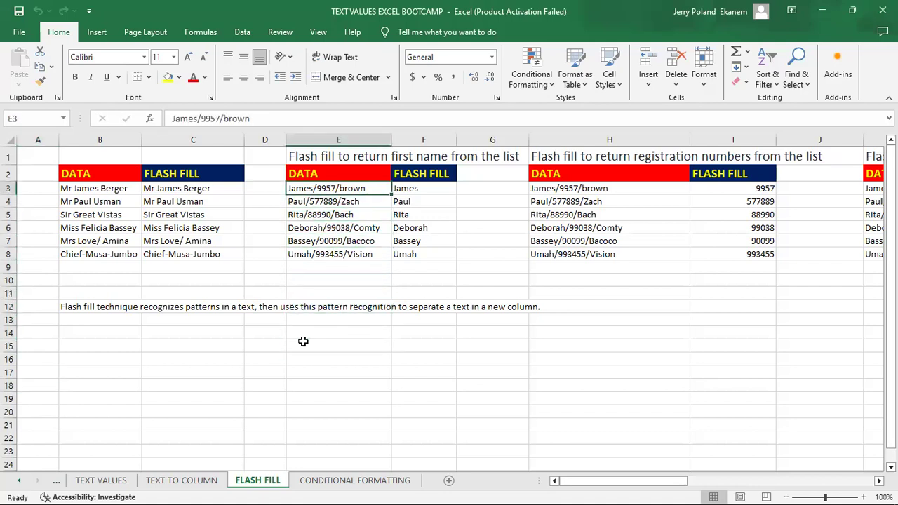
pyautogui.press('Left')
pyautogui.press('Left')
pyautogui.press('Left')
pyautogui.press('Left')
pyautogui.press('Right')
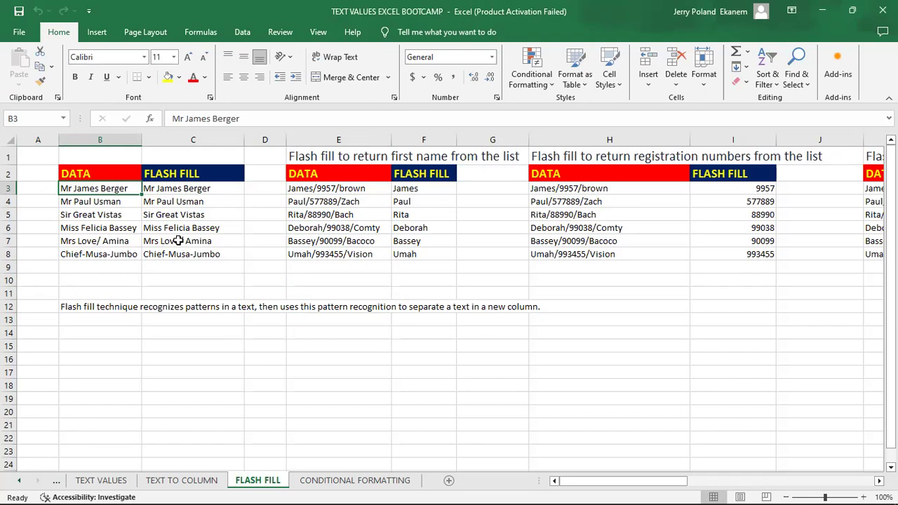
pyautogui.click(104, 174)
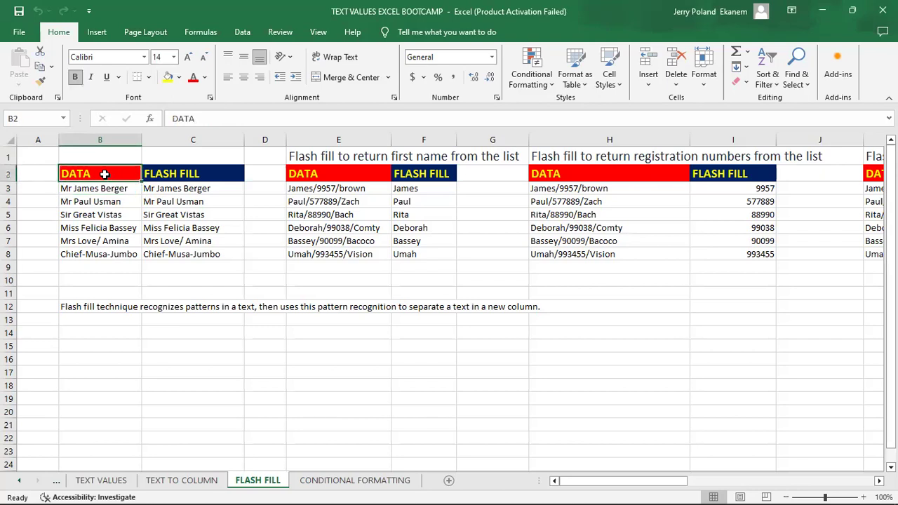
pyautogui.click(191, 175)
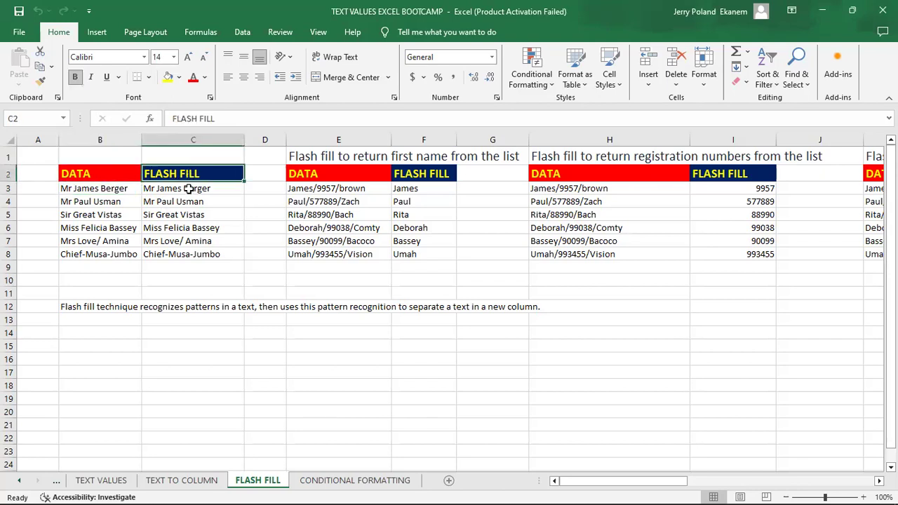
# Delete the flash-filled name in C3 and copy the blank cell down through C8.
pyautogui.click(190, 188)
pyautogui.press('BackSpace')
pyautogui.press('Return')
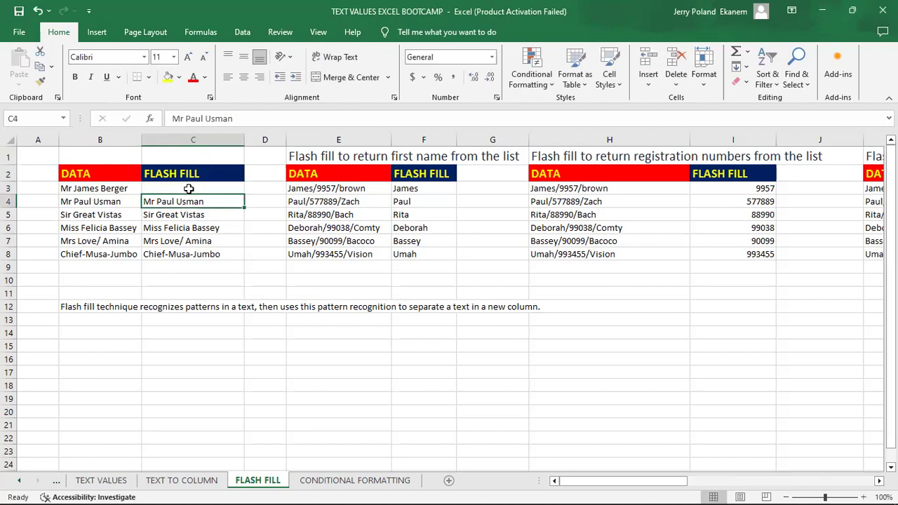
pyautogui.click(189, 188)
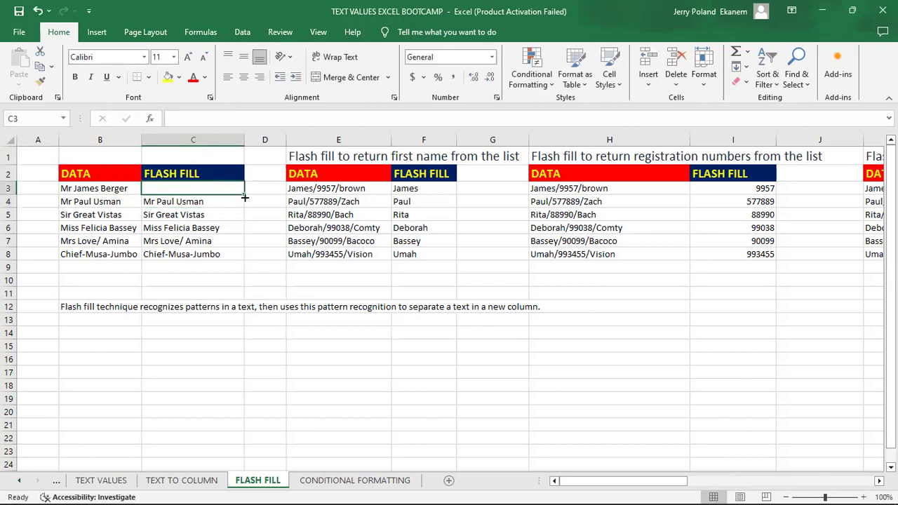
pyautogui.moveTo(245, 193); pyautogui.dragTo(245, 261)
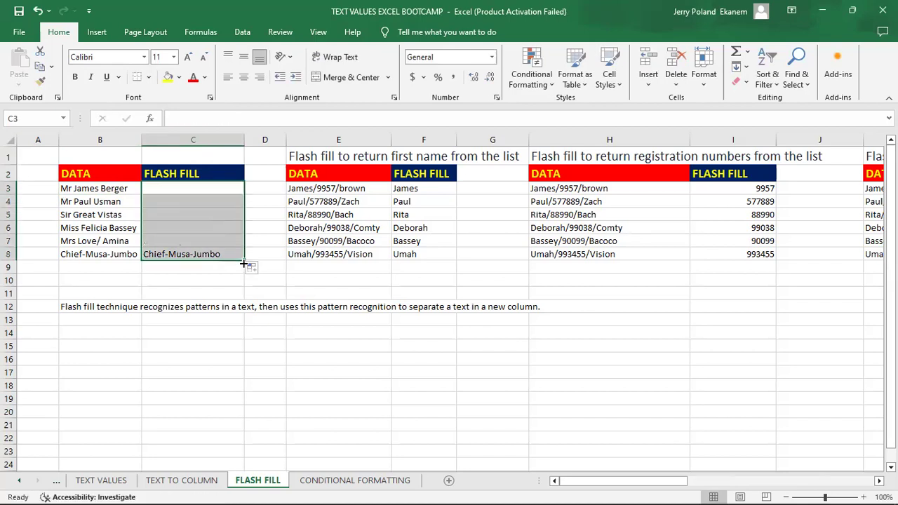
pyautogui.click(125, 188)
pyautogui.click(157, 188)
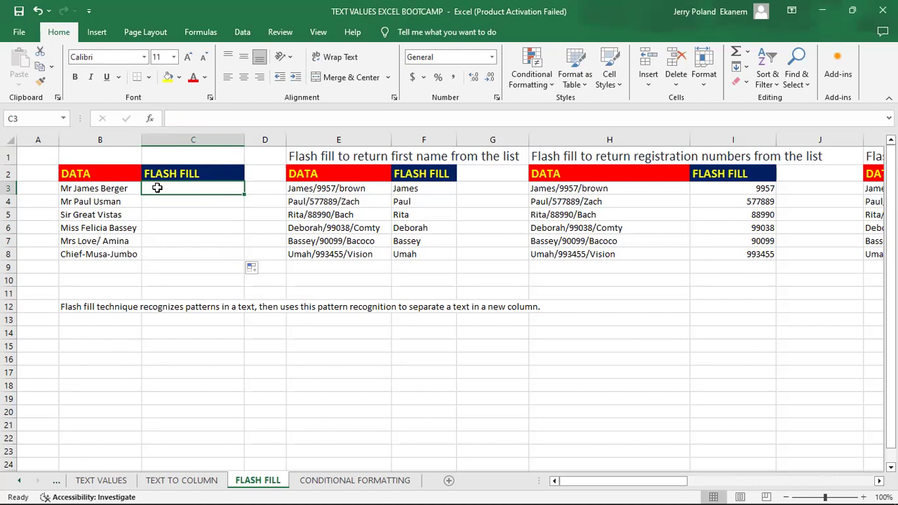
pyautogui.write('Mr ')
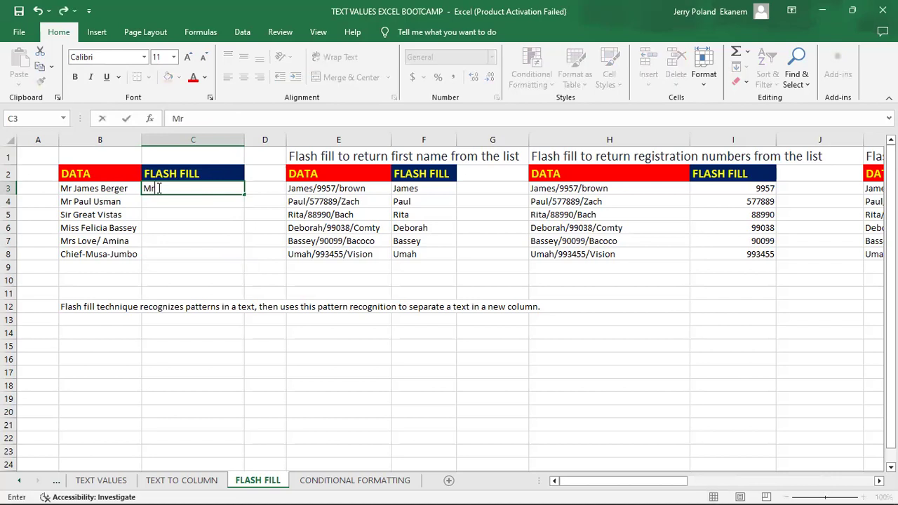
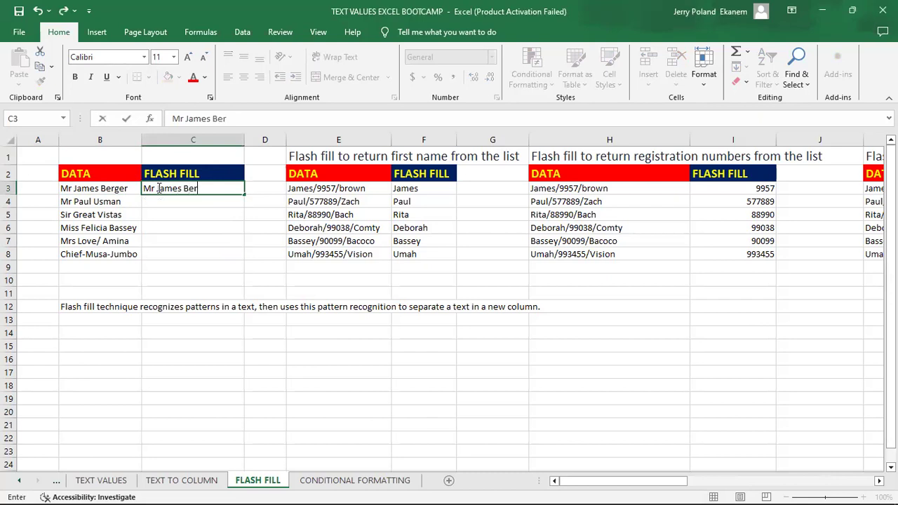
pyautogui.press('Return')
pyautogui.write('Me')
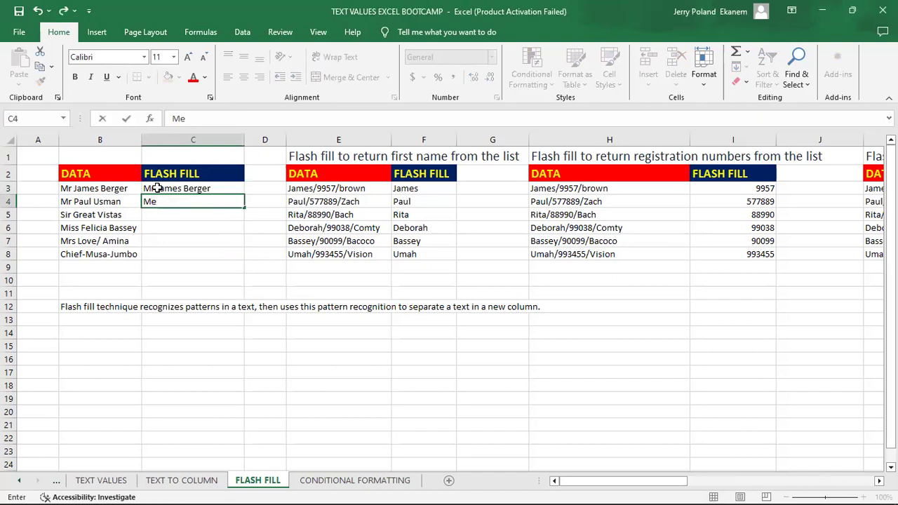
pyautogui.press('BackSpace')
pyautogui.write('r')
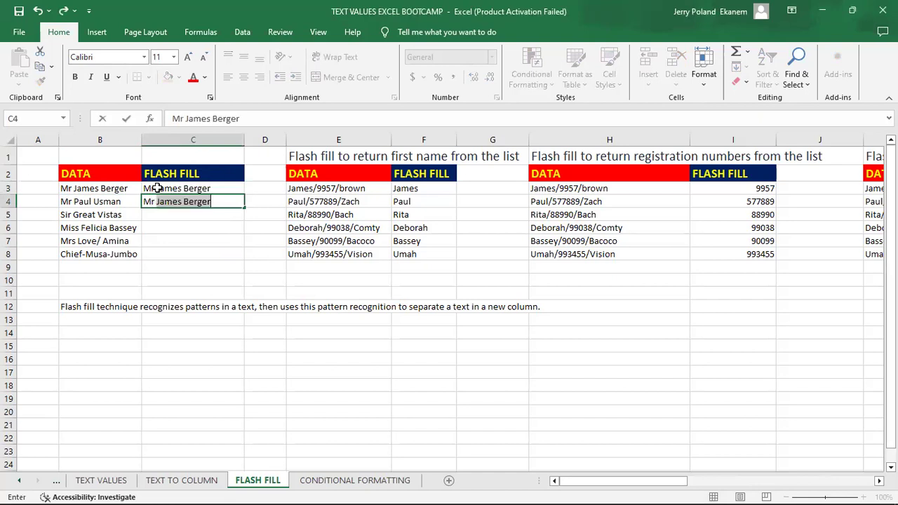
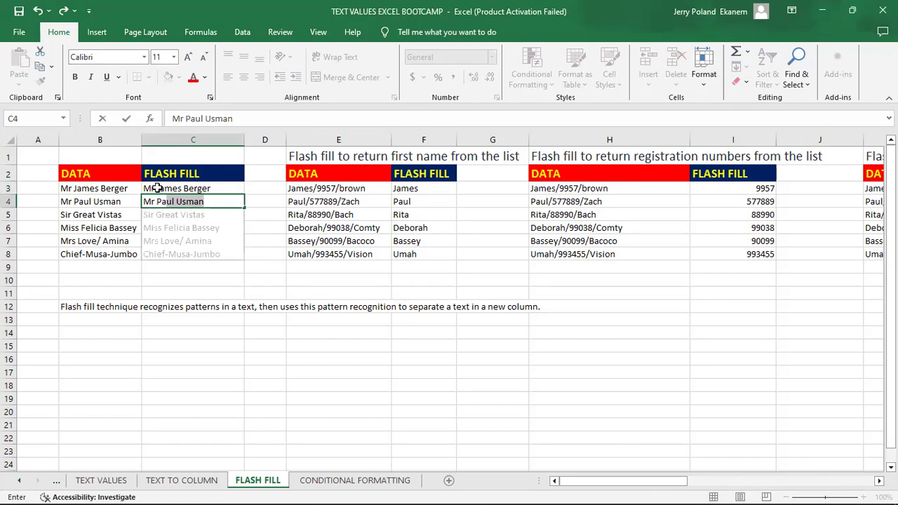
pyautogui.press('Return')
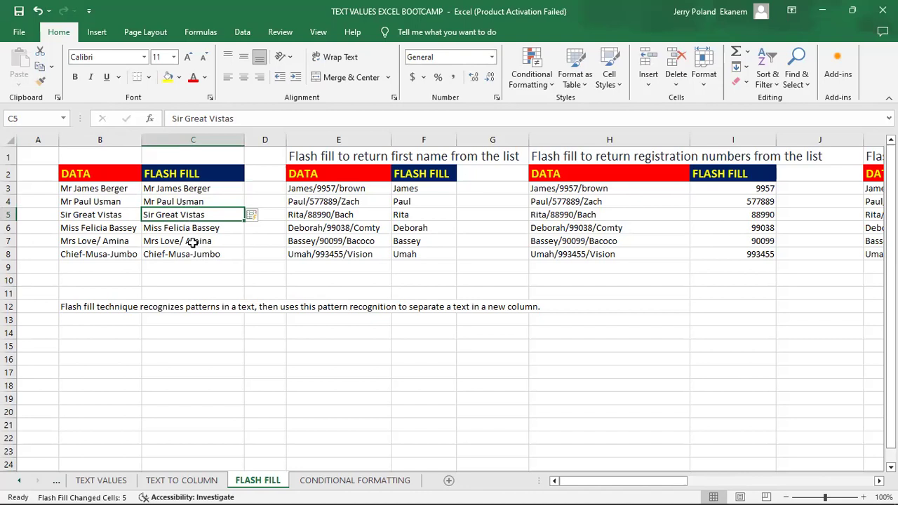
pyautogui.click(222, 201)
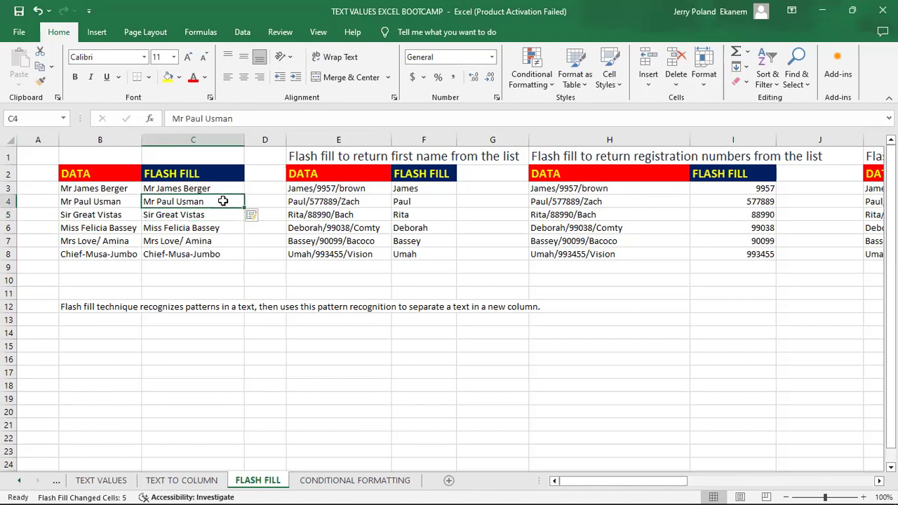
pyautogui.press('BackSpace')
pyautogui.press('Return')
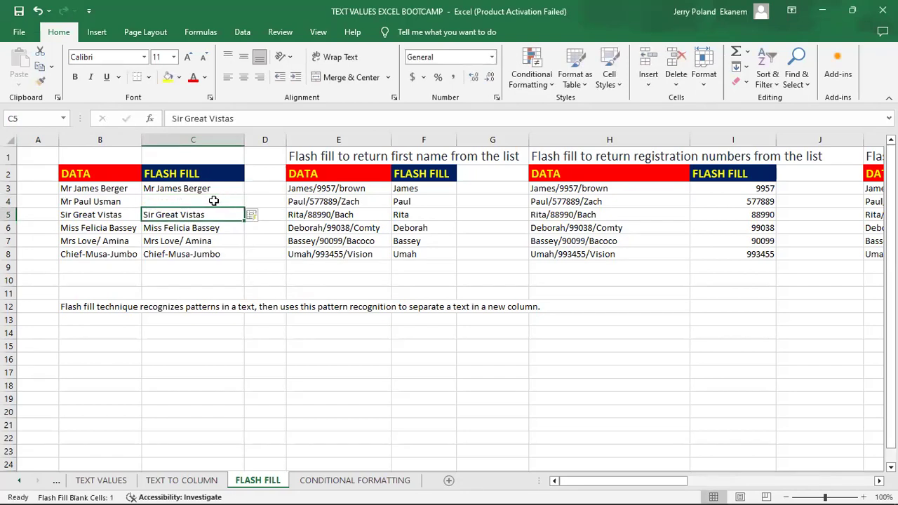
pyautogui.click(221, 202)
pyautogui.moveTo(244, 208); pyautogui.dragTo(241, 261)
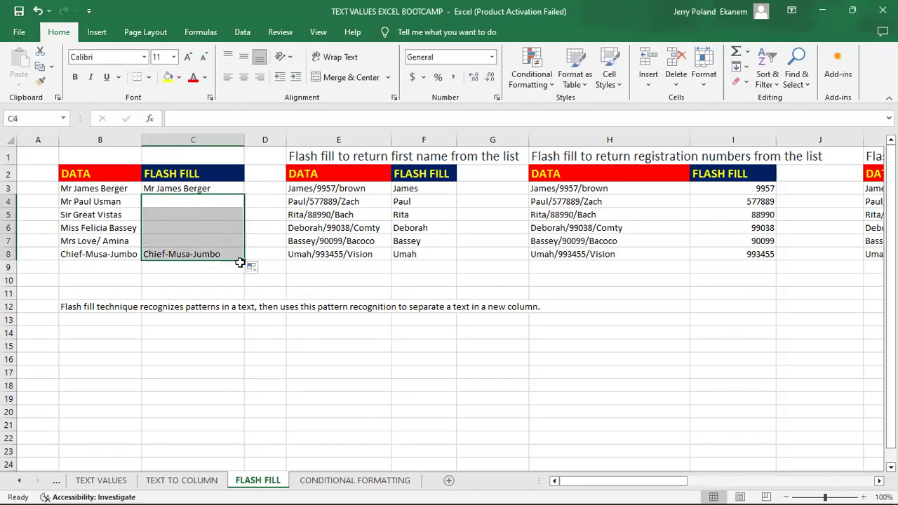
pyautogui.click(216, 187)
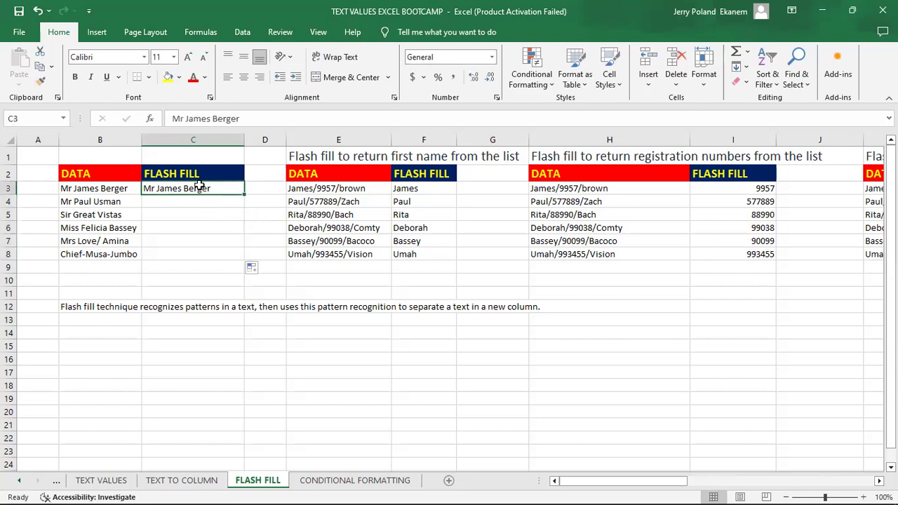
pyautogui.moveTo(200, 188); pyautogui.dragTo(198, 249)
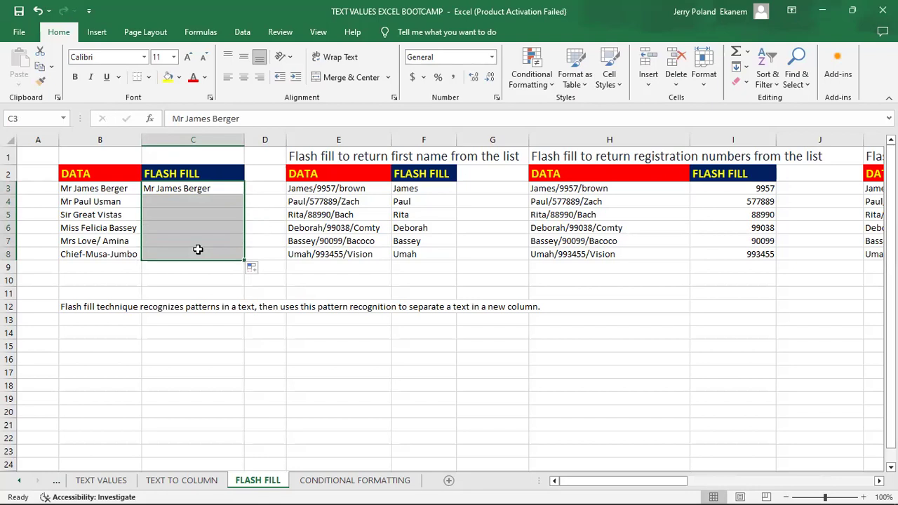
pyautogui.hotkey('ctrl', 'e')
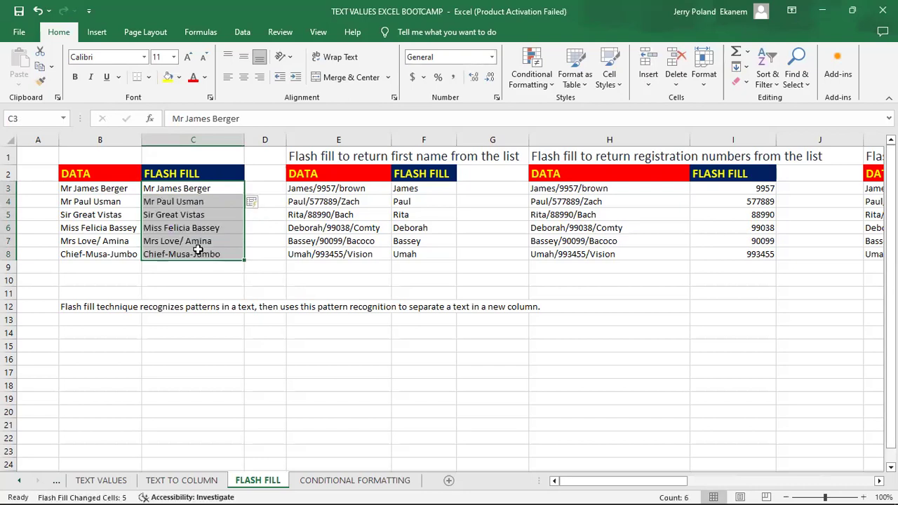
pyautogui.click(198, 249)
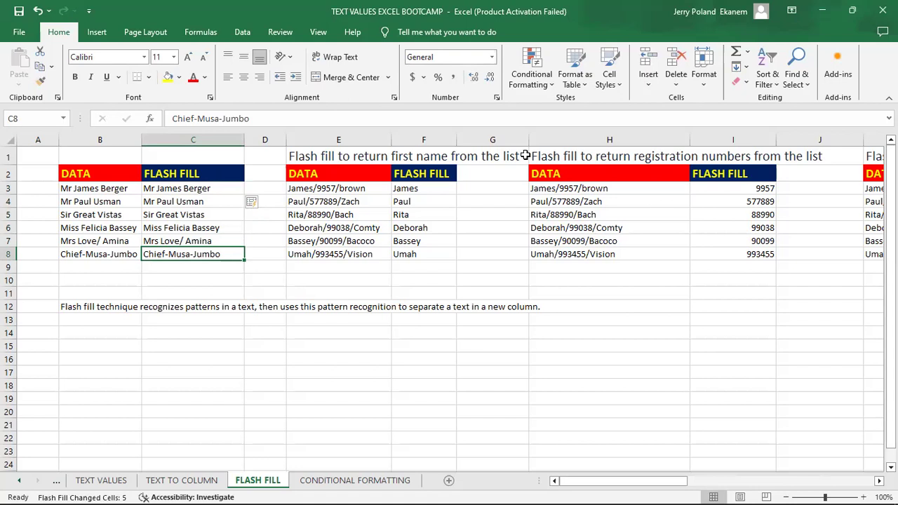
# Browse the Clear and Fill menus and dismiss the Flash Fill warning.
pyautogui.click(746, 83)
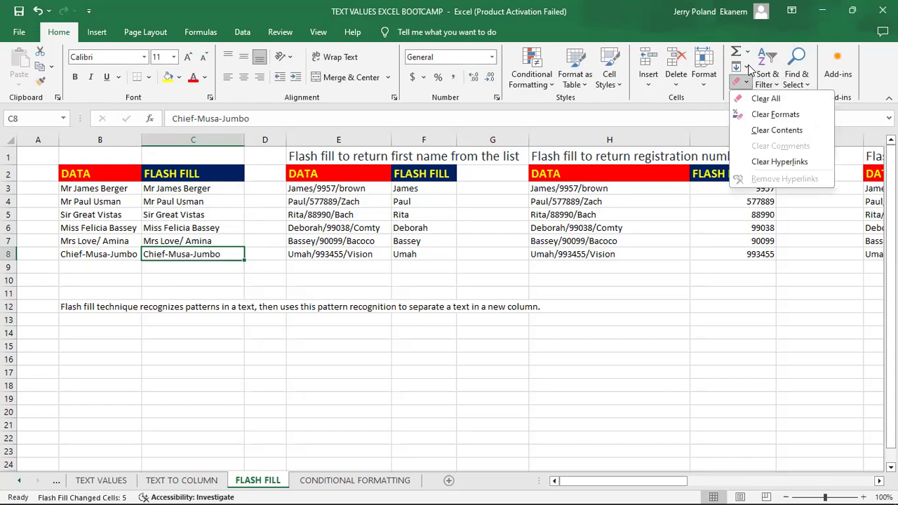
pyautogui.click(748, 66)
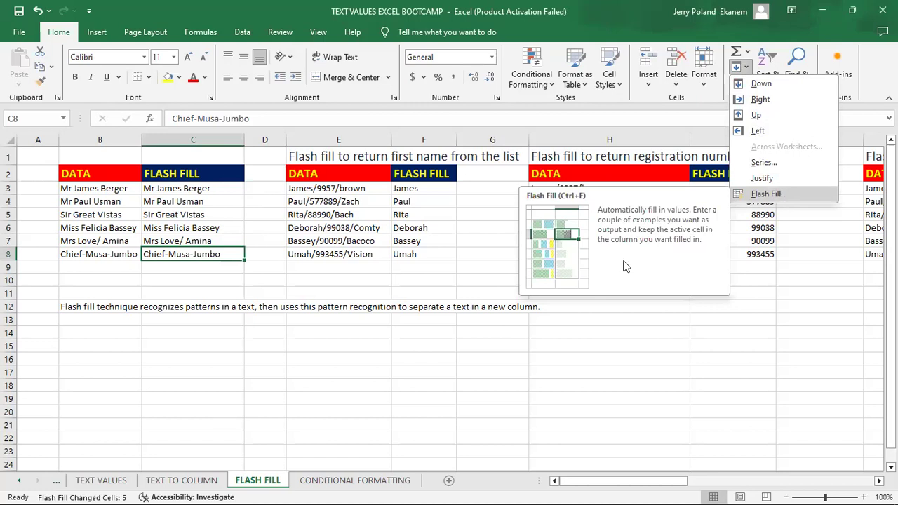
pyautogui.click(718, 238)
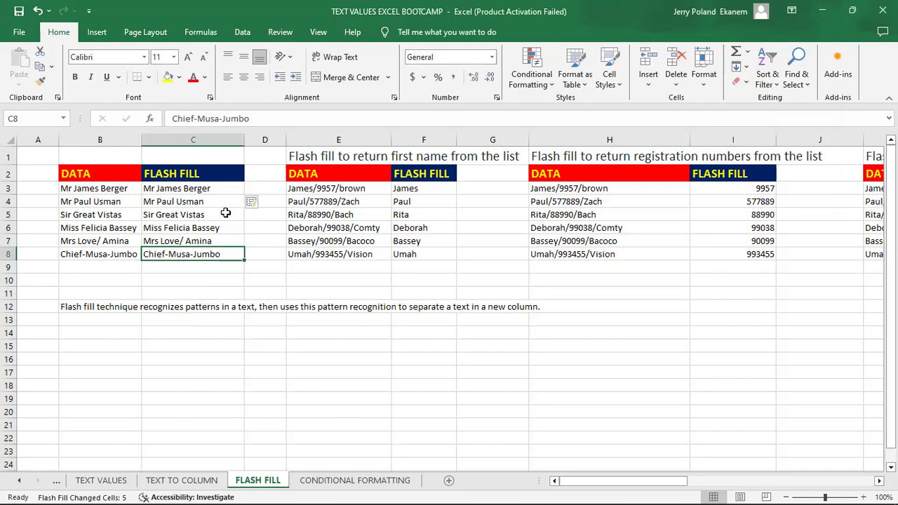
pyautogui.click(214, 201)
pyautogui.press('BackSpace')
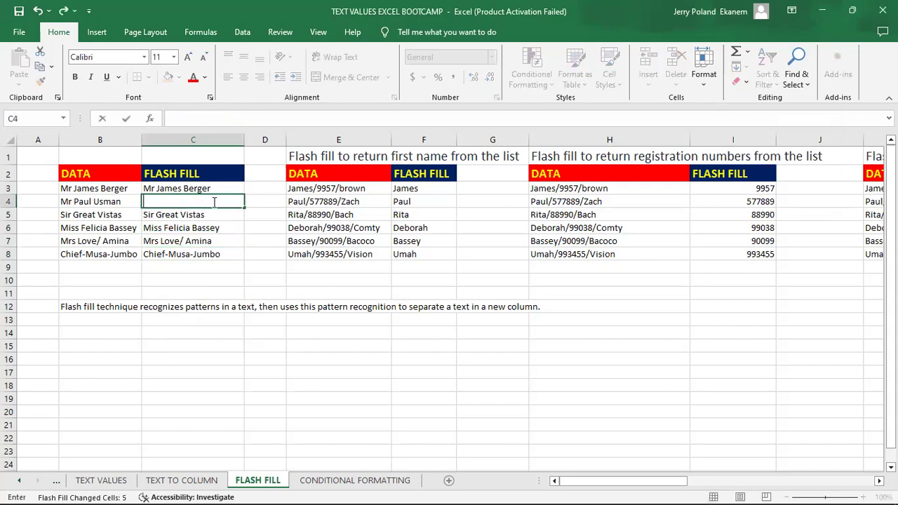
pyautogui.press('Return')
pyautogui.click(209, 203)
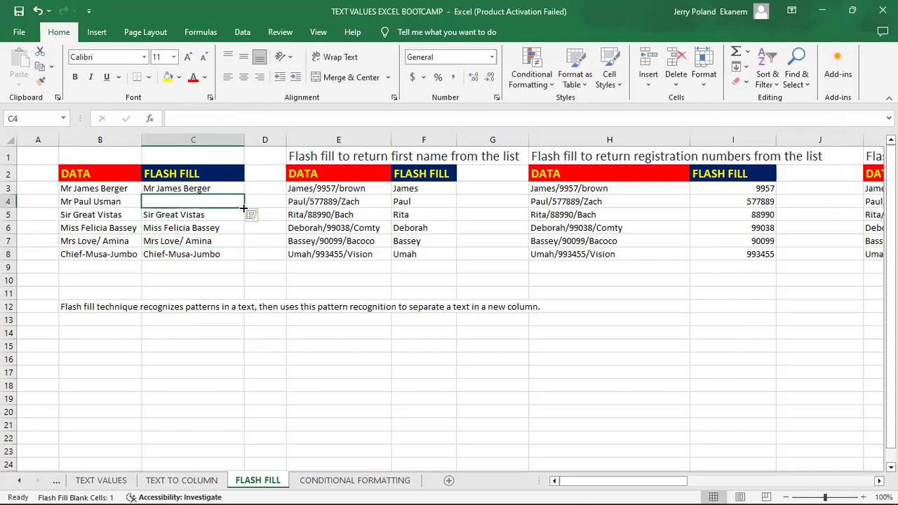
pyautogui.moveTo(242, 208); pyautogui.dragTo(242, 262)
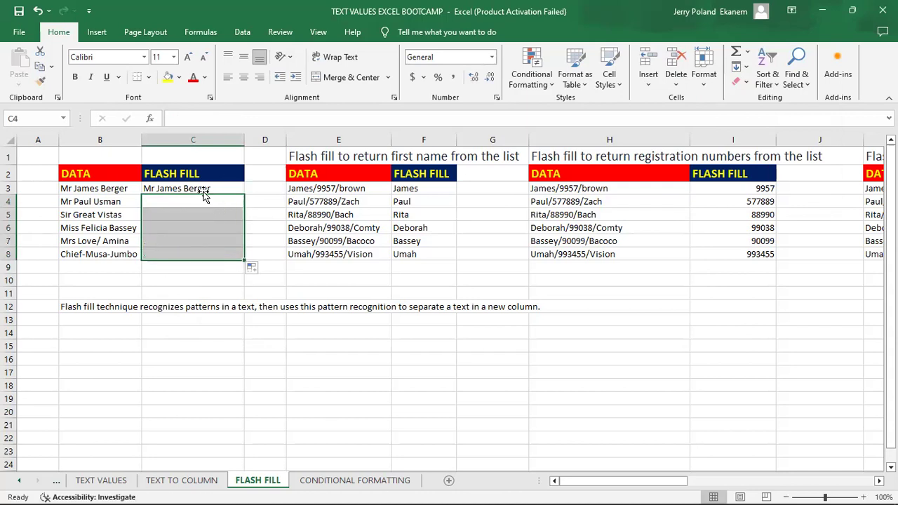
# Select C3:C8 and run Flash Fill from the Home Fill menu to restore the names.
pyautogui.click(201, 188)
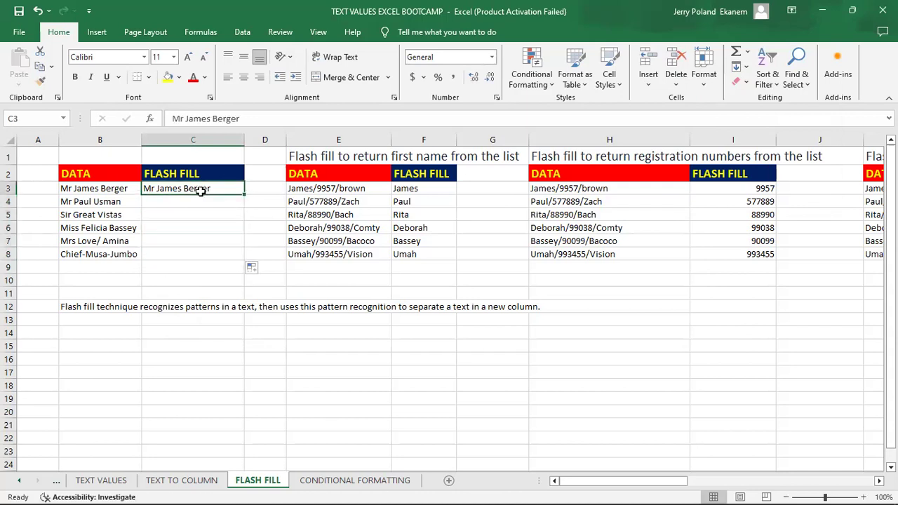
pyautogui.moveTo(201, 188); pyautogui.dragTo(198, 254)
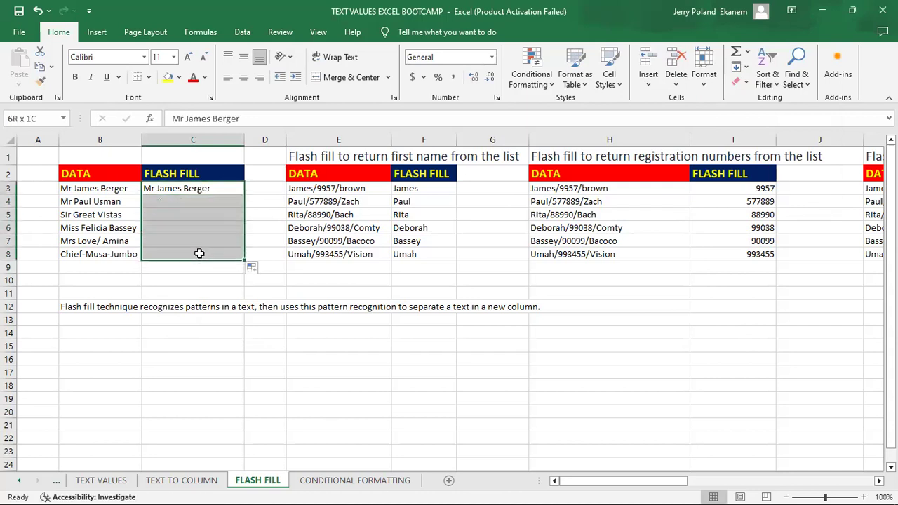
pyautogui.click(747, 67)
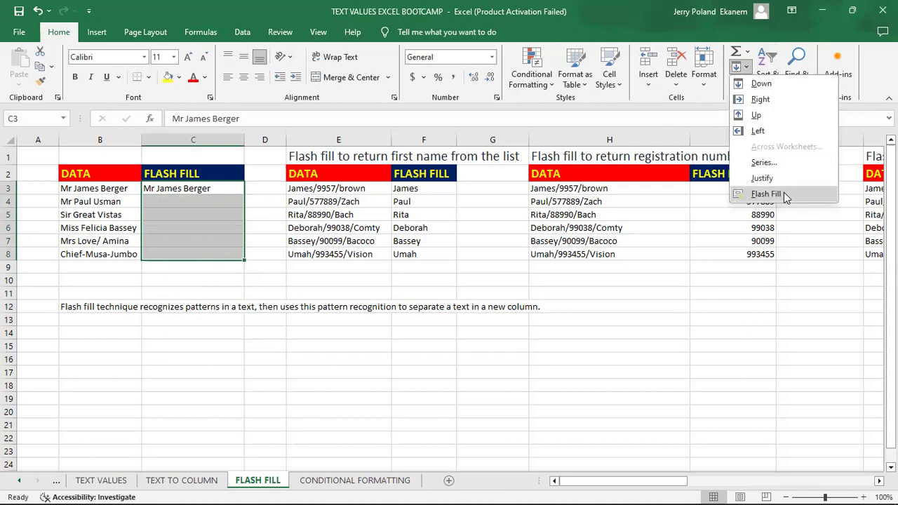
pyautogui.click(765, 194)
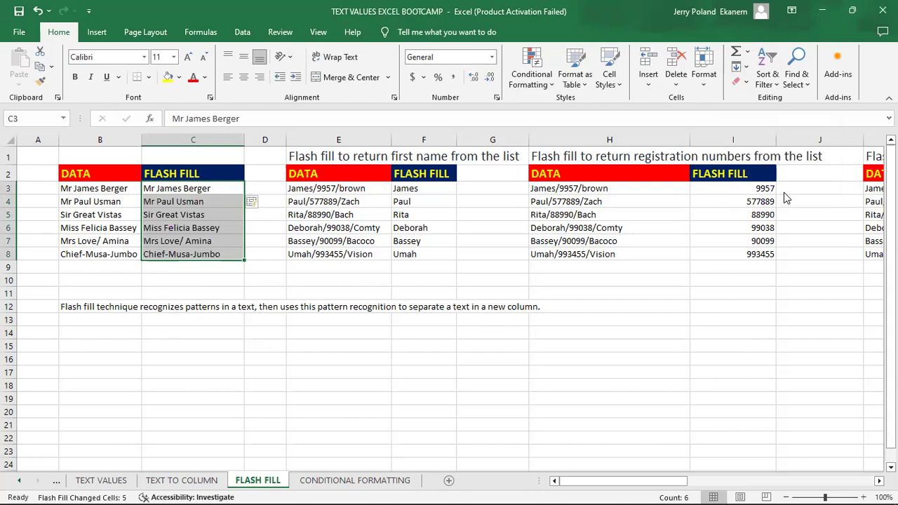
pyautogui.click(158, 331)
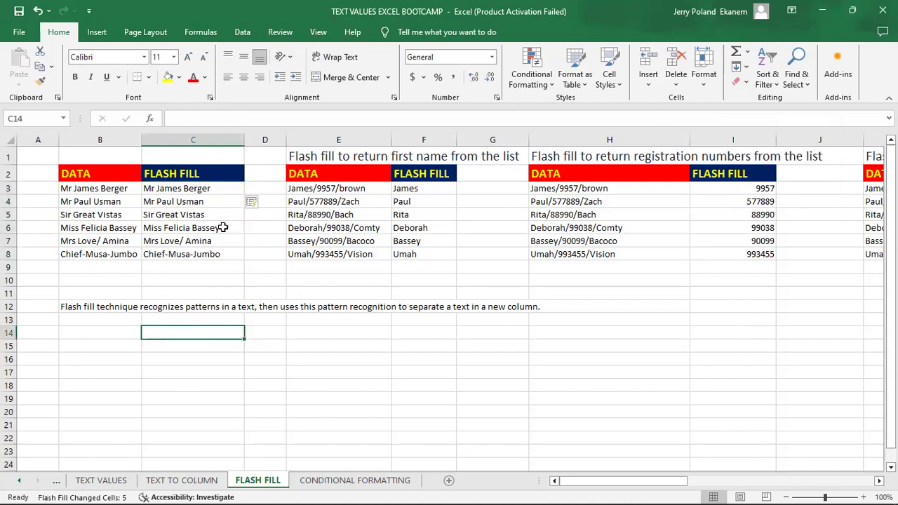
pyautogui.click(337, 188)
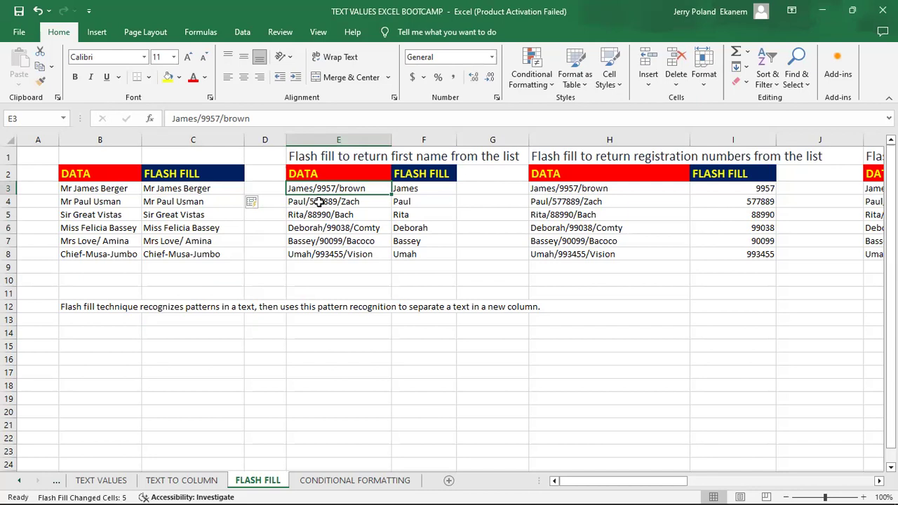
pyautogui.click(319, 201)
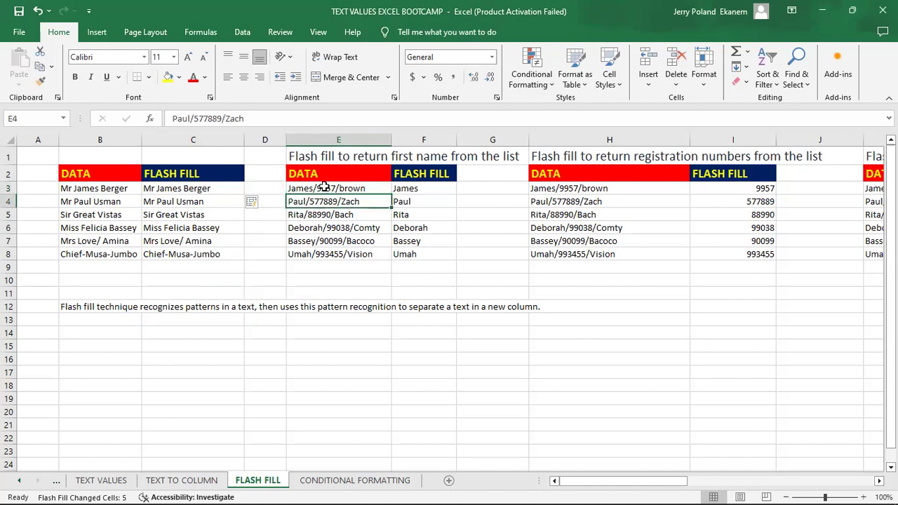
pyautogui.click(325, 188)
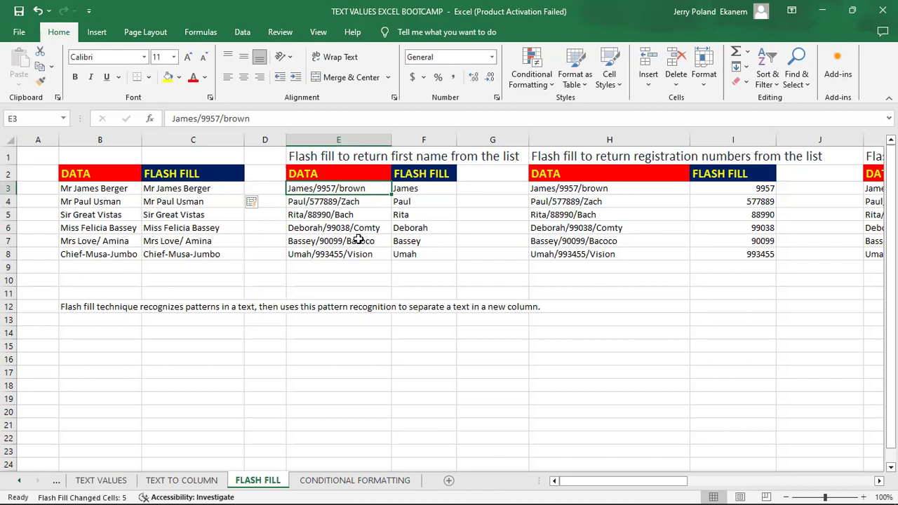
pyautogui.click(432, 256)
# Clear the first names from F3:F8, including Umah and James.
pyautogui.press('BackSpace')
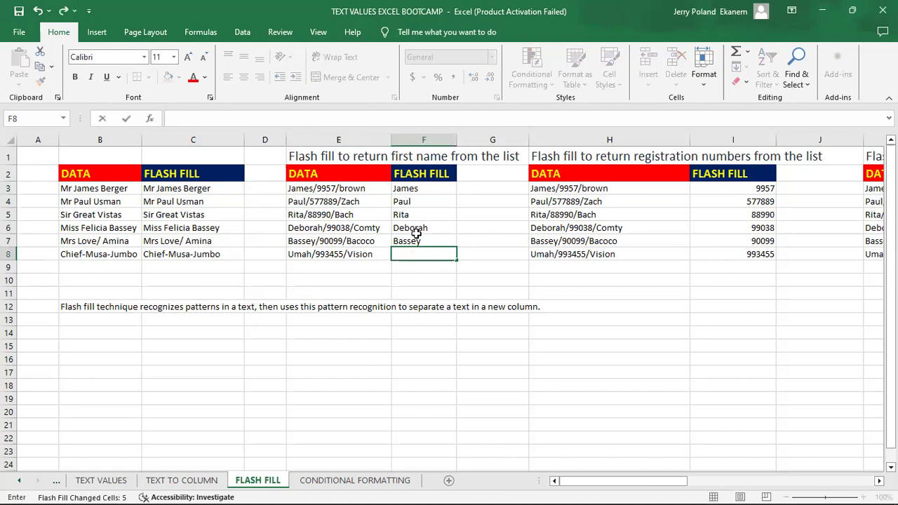
pyautogui.click(416, 240)
pyautogui.click(431, 256)
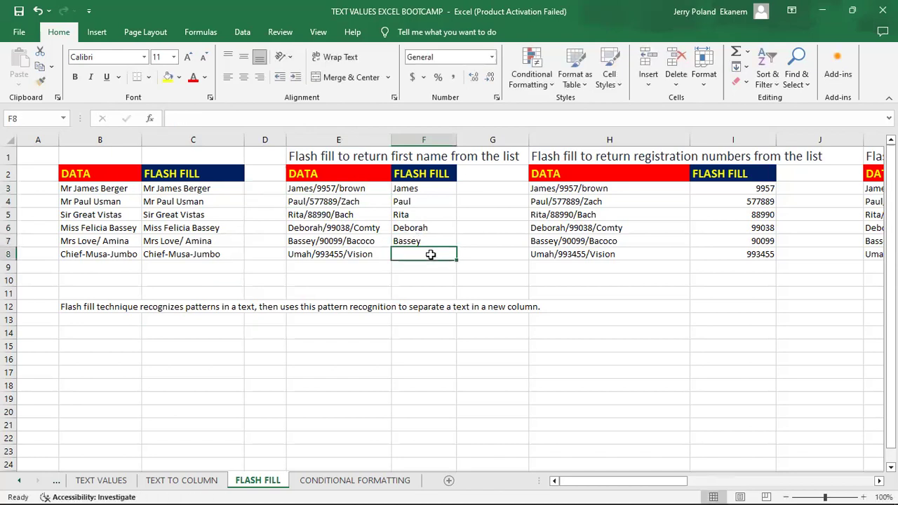
pyautogui.moveTo(459, 262)
pyautogui.mouseDown()
pyautogui.moveTo(467, 209)
pyautogui.moveTo(449, 193)
pyautogui.moveTo(430, 201)
pyautogui.mouseUp()
pyautogui.press('Delete')
pyautogui.click(431, 201)
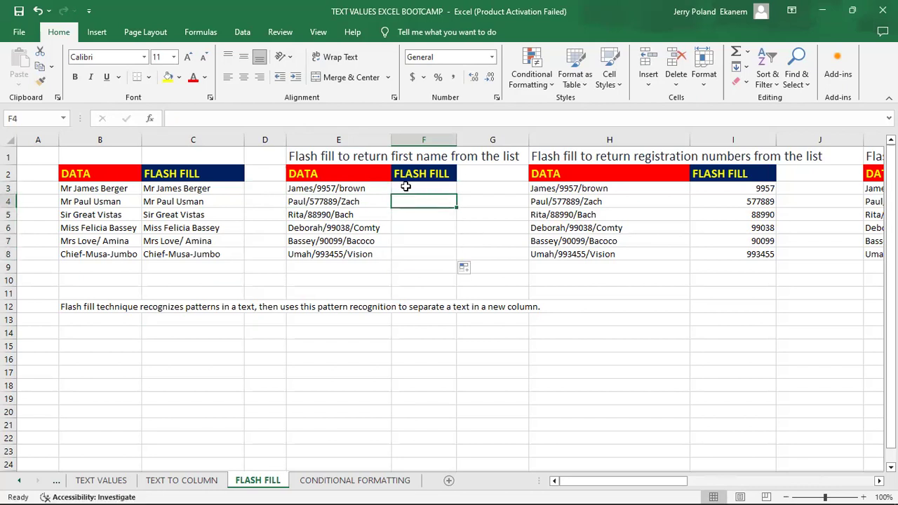
# Enter James in F3 and Flash Fill F3:F8 with Ctrl+E to regenerate the first names.
pyautogui.click(406, 187)
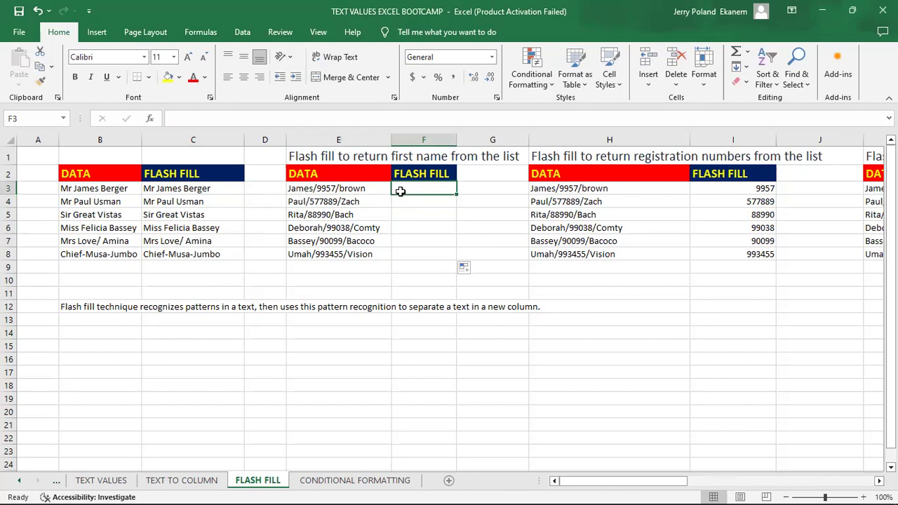
pyautogui.write('Ja')
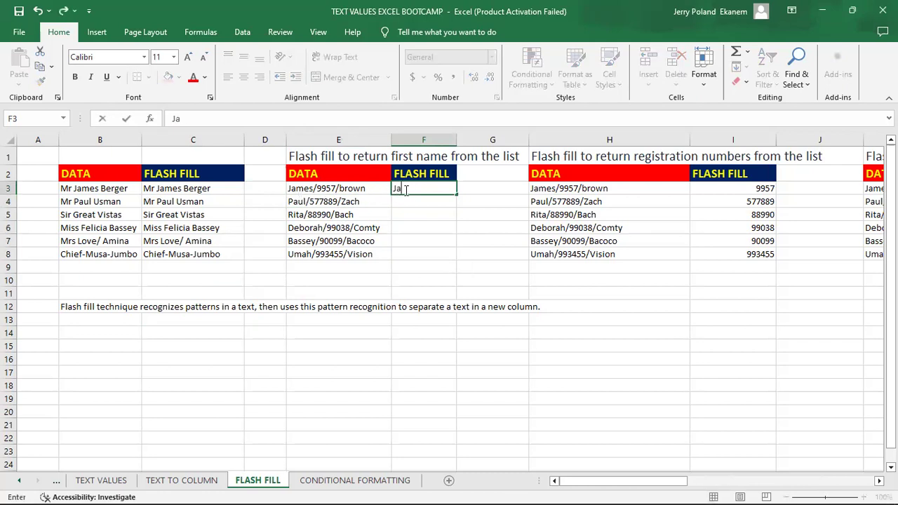
pyautogui.write('mes')
pyautogui.click(430, 205)
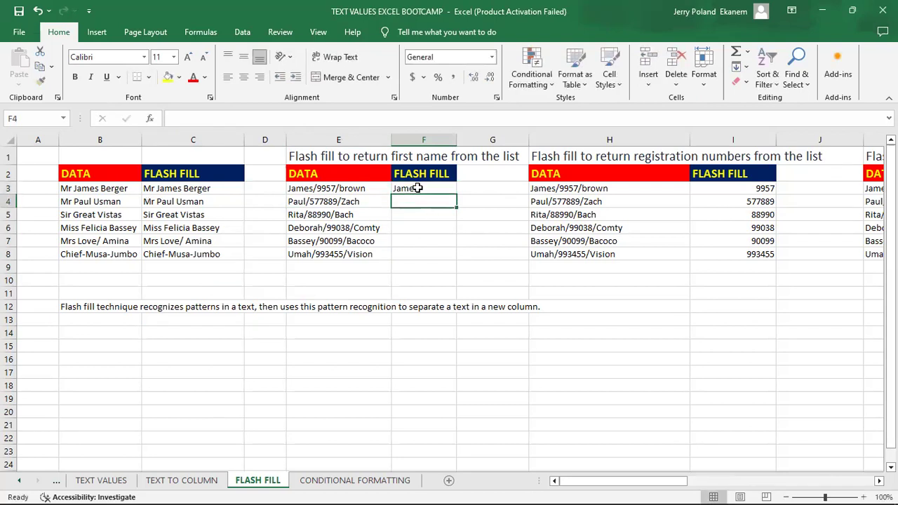
pyautogui.click(417, 188)
pyautogui.moveTo(417, 188); pyautogui.dragTo(416, 254)
pyautogui.hotkey('ctrl', 'e')
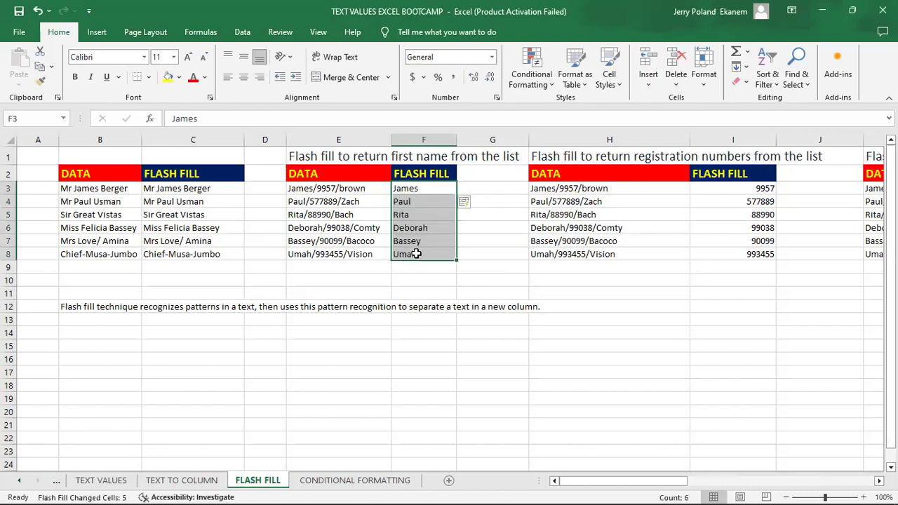
pyautogui.click(449, 278)
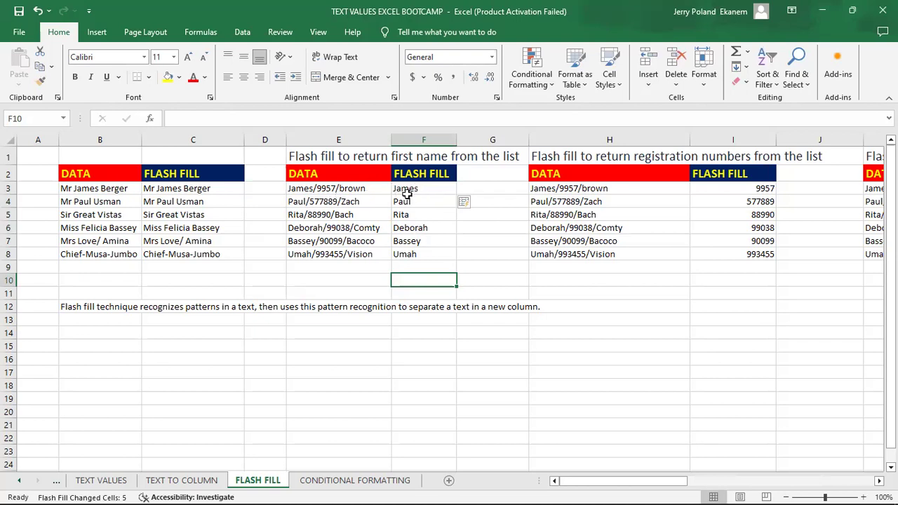
pyautogui.click(422, 265)
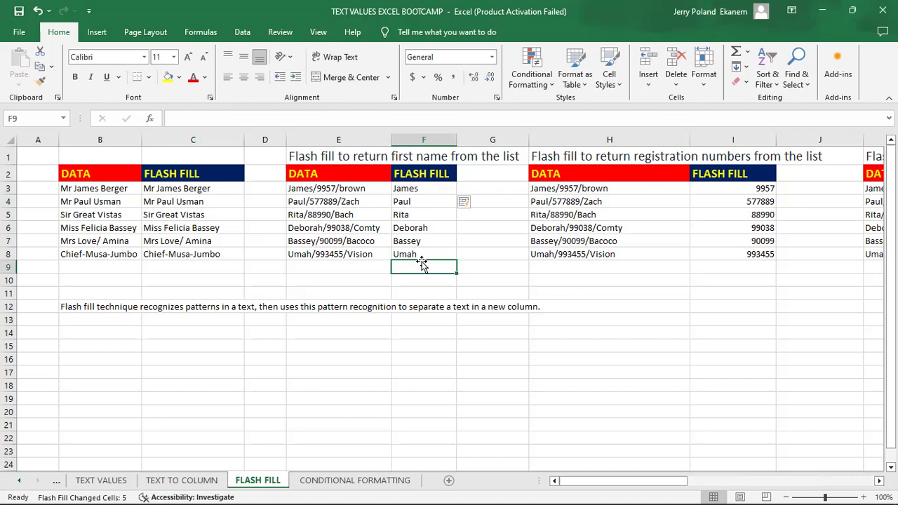
pyautogui.press('Right')
pyautogui.press('Right')
pyautogui.press('Right')
pyautogui.press('Right')
pyautogui.press('Right')
pyautogui.press('Right')
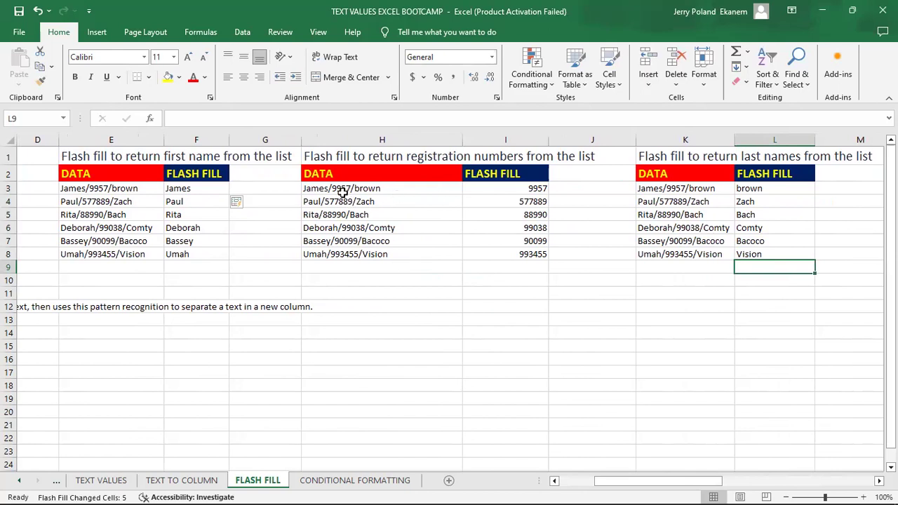
# Clear the registration numbers from I3:I8, starting with 9957.
pyautogui.click(533, 186)
pyautogui.press('BackSpace')
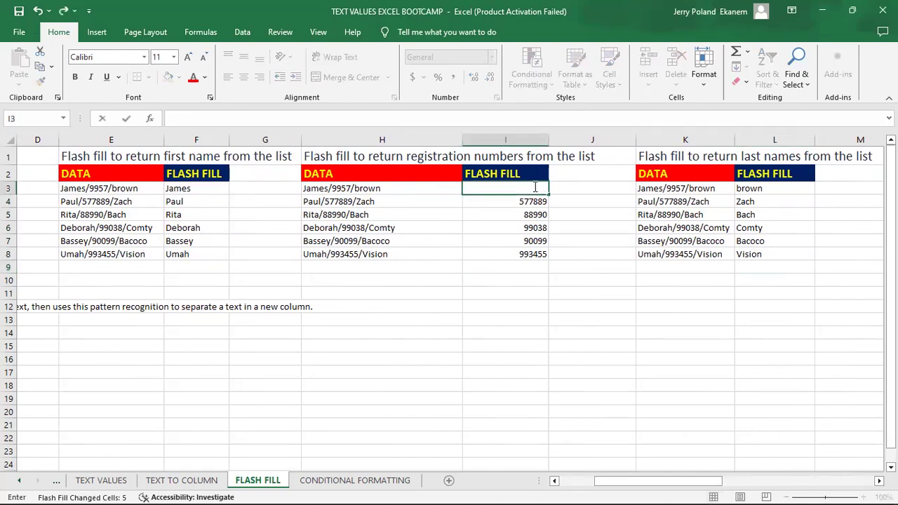
pyautogui.press('Return')
pyautogui.click(533, 186)
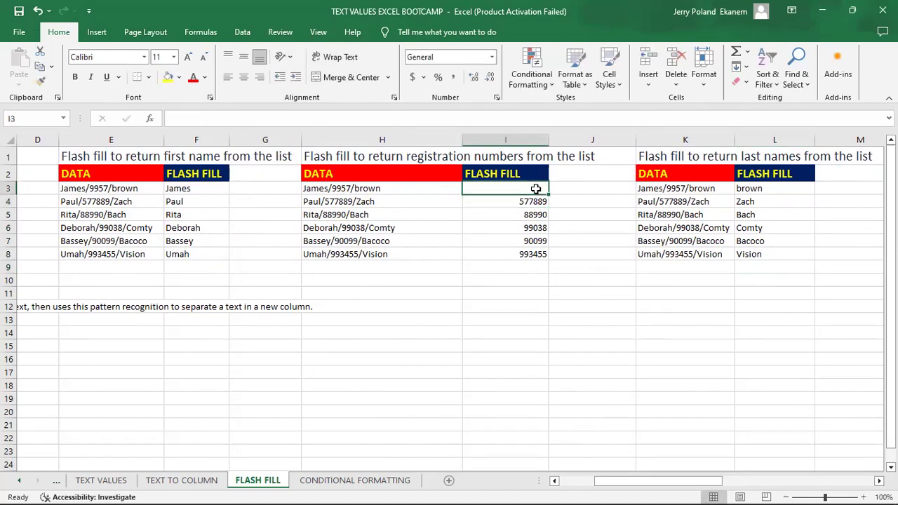
pyautogui.moveTo(548, 194); pyautogui.dragTo(553, 268)
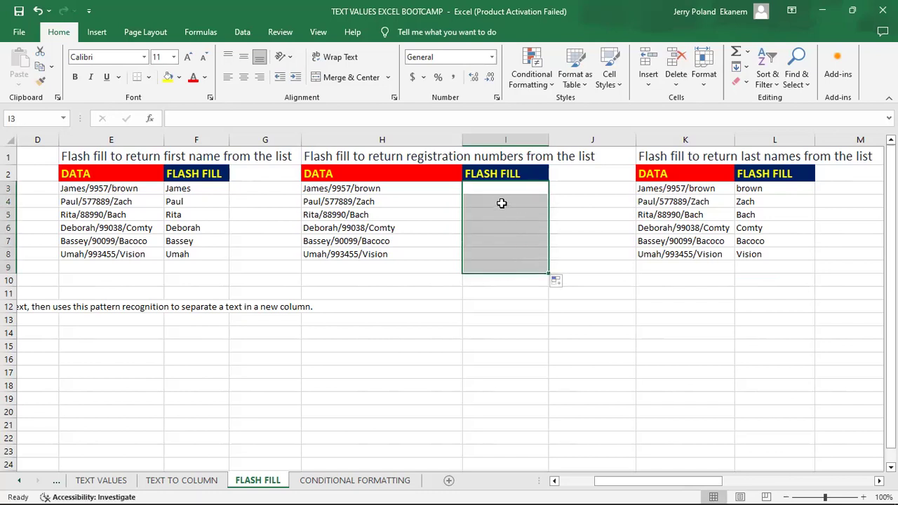
pyautogui.click(487, 184)
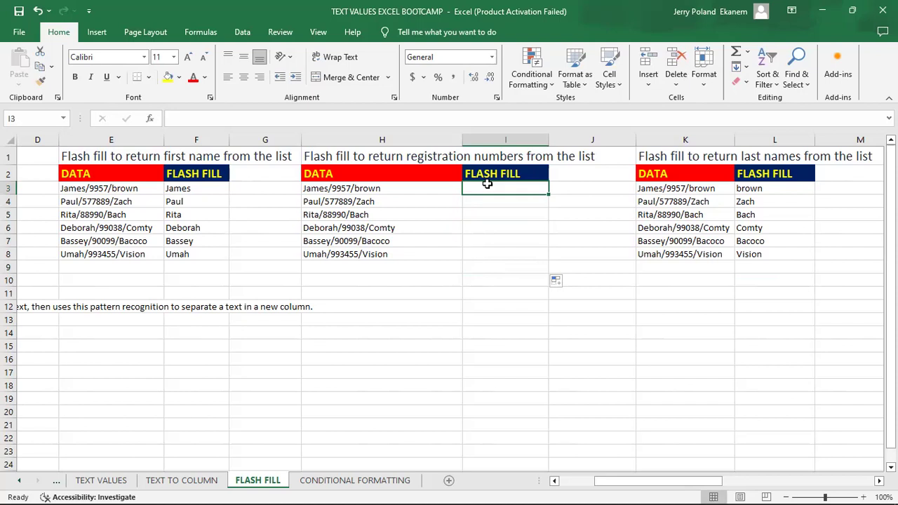
# Enter 9957 in I3 and Flash Fill I3:I8 through to 993455.
pyautogui.press('Left')
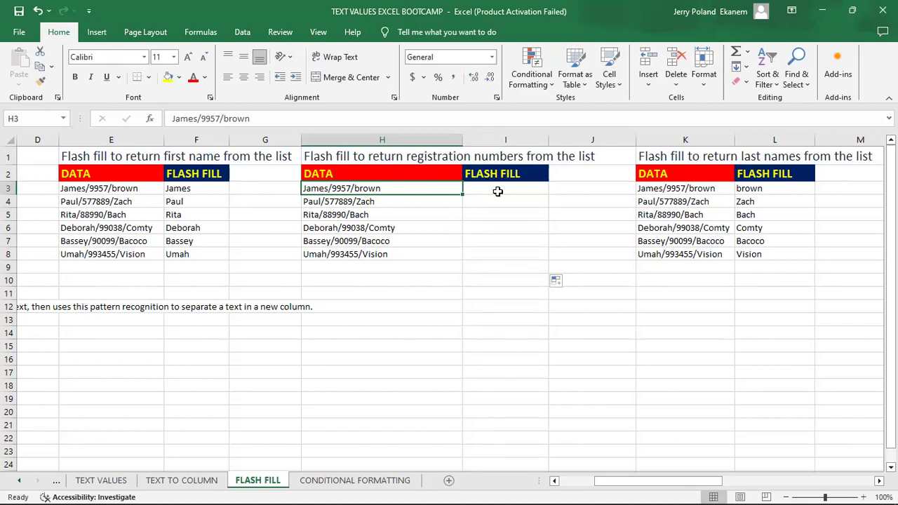
pyautogui.click(498, 188)
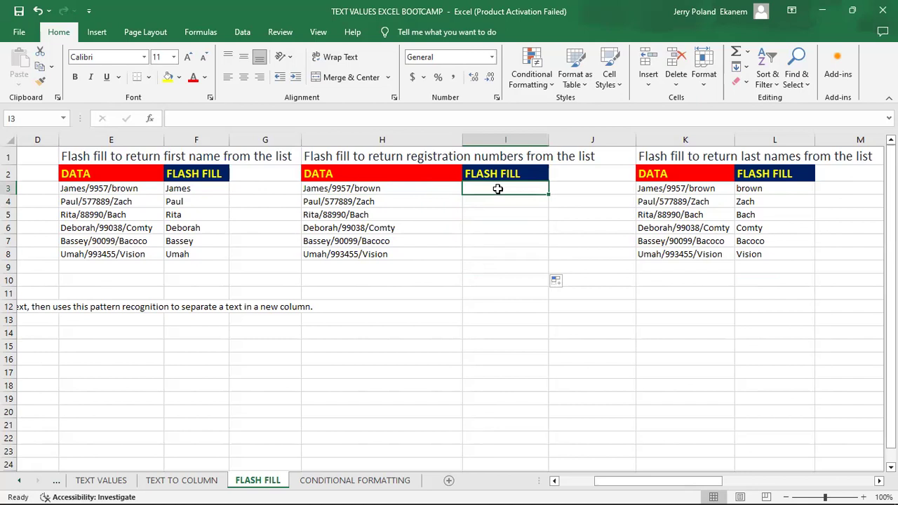
pyautogui.write('9957')
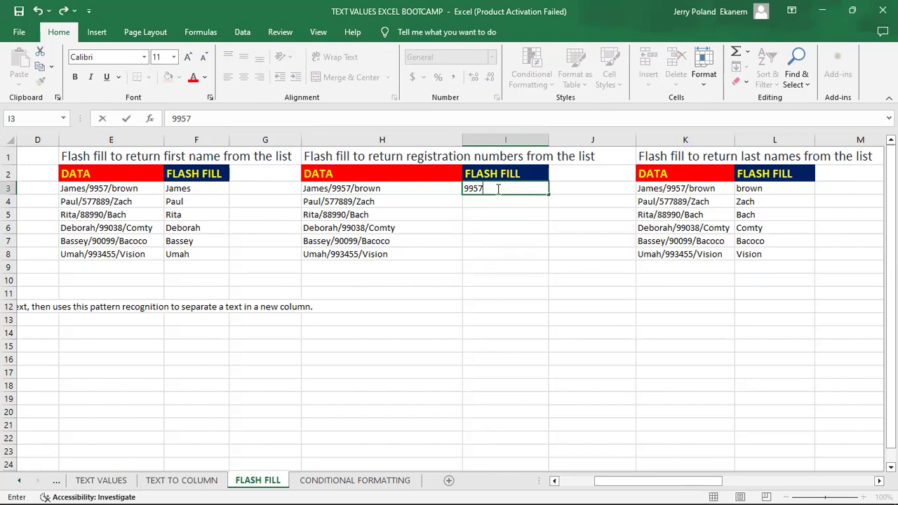
pyautogui.hotkey('ctrl', 'Return')
pyautogui.moveTo(491, 188); pyautogui.dragTo(496, 252)
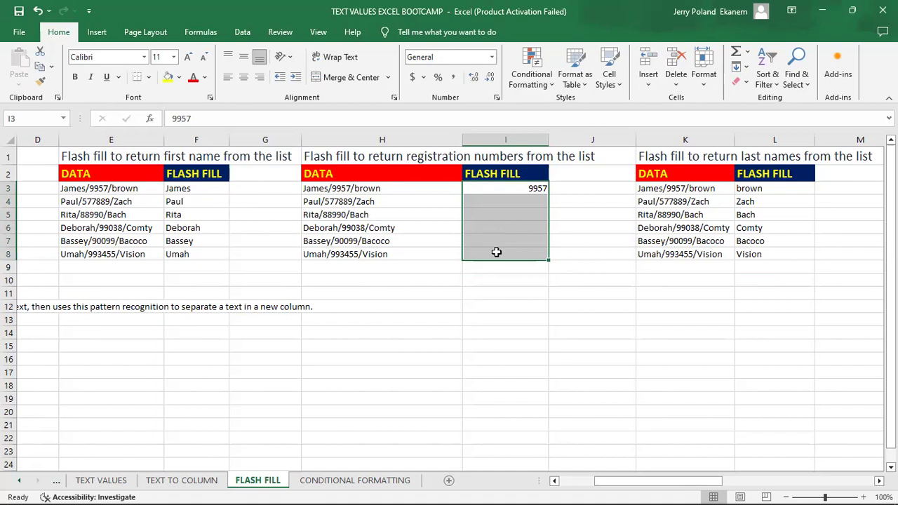
pyautogui.hotkey('ctrl', 'e')
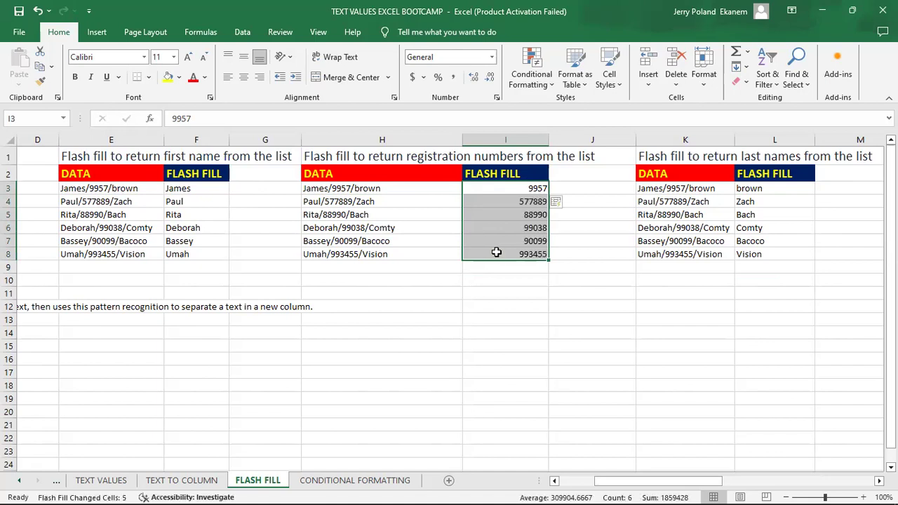
pyautogui.click(496, 252)
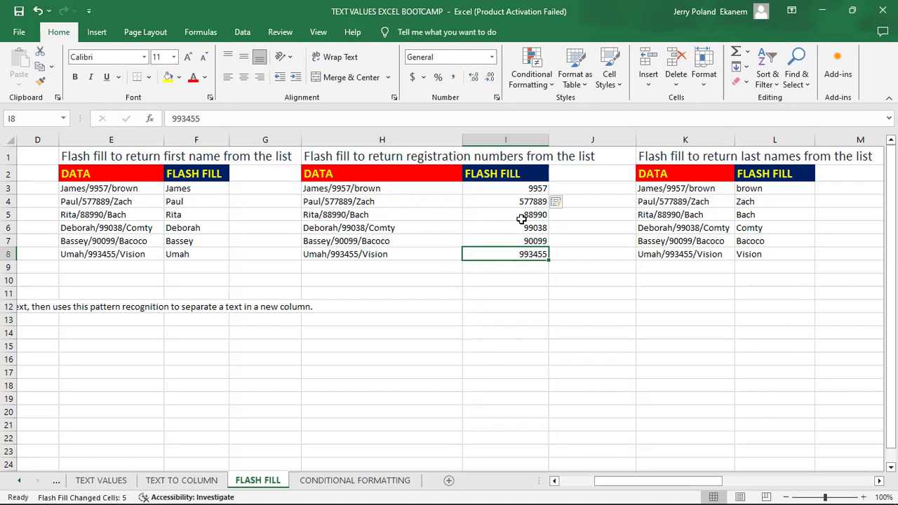
# Clear the last names from L4:L8, starting with Zach.
pyautogui.press('Right')
pyautogui.press('Right')
pyautogui.press('Right')
pyautogui.press('Right')
pyautogui.press('Right')
pyautogui.press('Right')
pyautogui.press('Right')
pyautogui.press('Right')
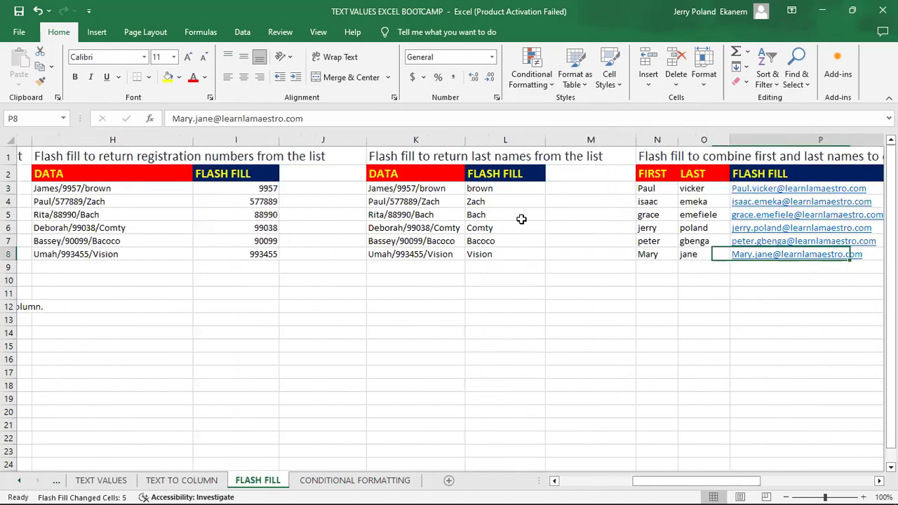
pyautogui.click(314, 238)
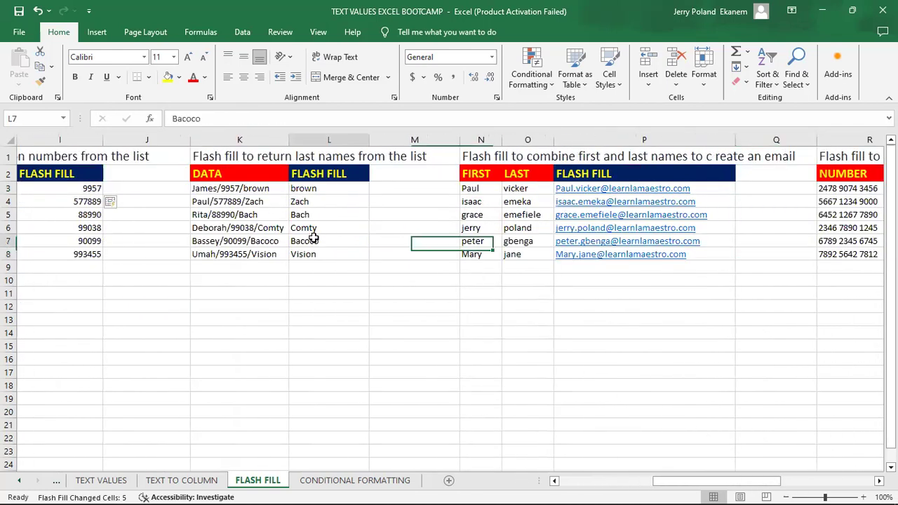
pyautogui.click(336, 203)
pyautogui.press('BackSpace')
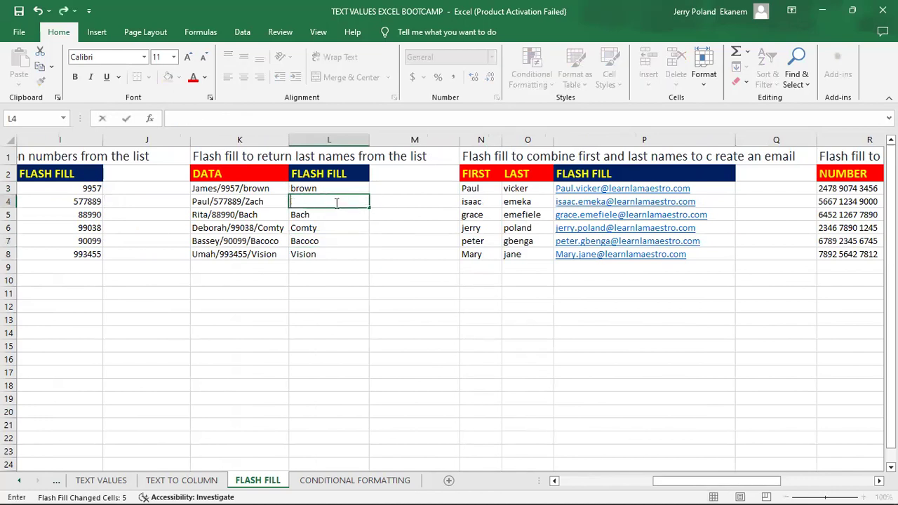
pyautogui.press('Return')
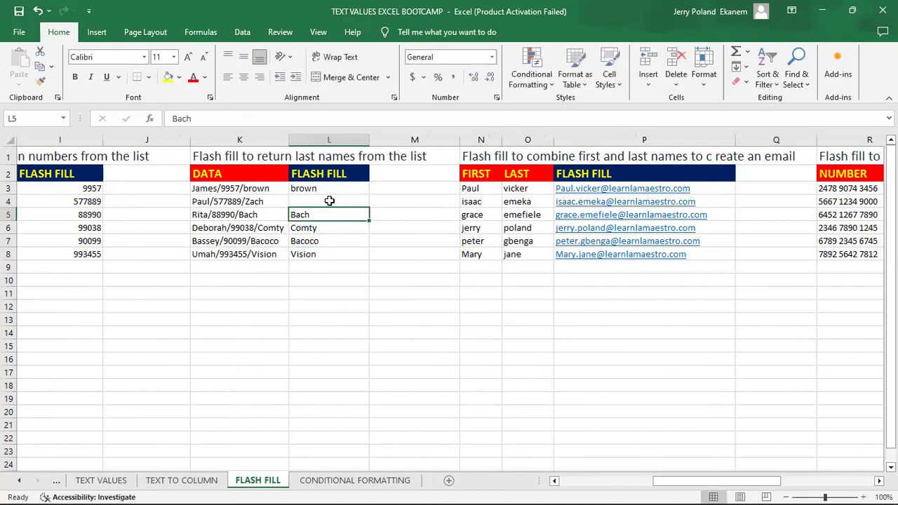
pyautogui.click(358, 203)
pyautogui.moveTo(369, 207); pyautogui.dragTo(358, 185)
pyautogui.click(354, 223)
# Enter brown in L3 and Flash Fill L3:L8, then scroll right to the email table.
pyautogui.click(329, 188)
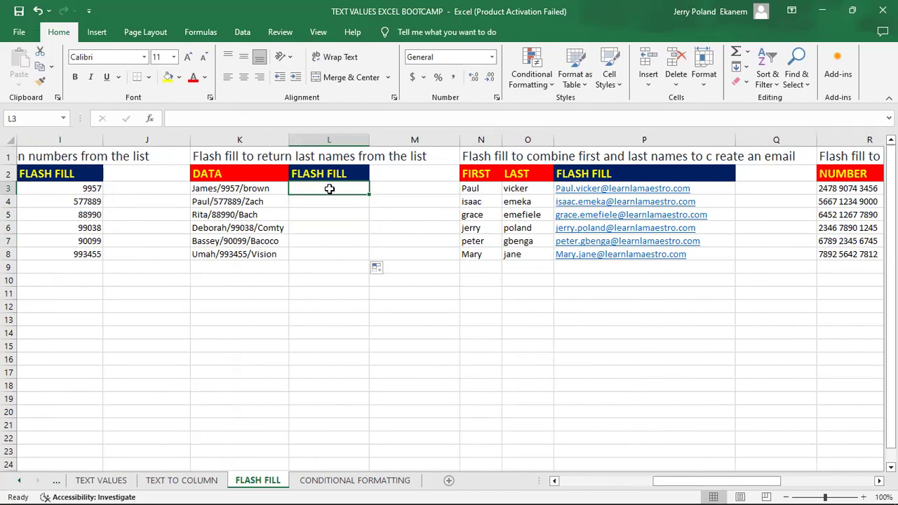
pyautogui.write('brown')
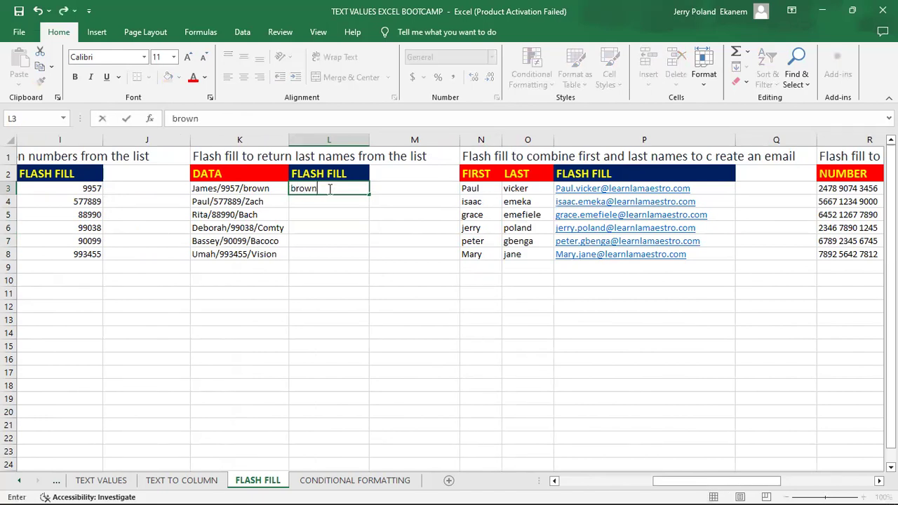
pyautogui.press('Return')
pyautogui.click(310, 188)
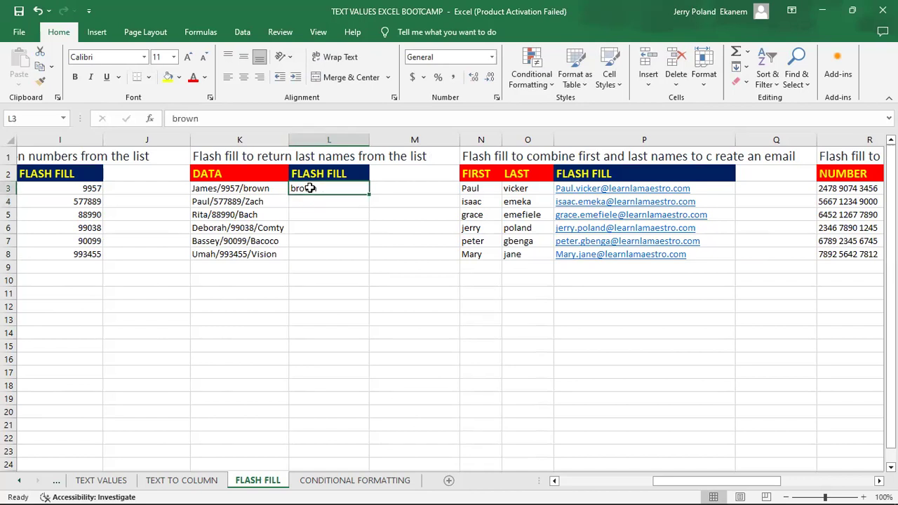
pyautogui.moveTo(310, 188); pyautogui.dragTo(308, 252)
pyautogui.hotkey('ctrl', 'e')
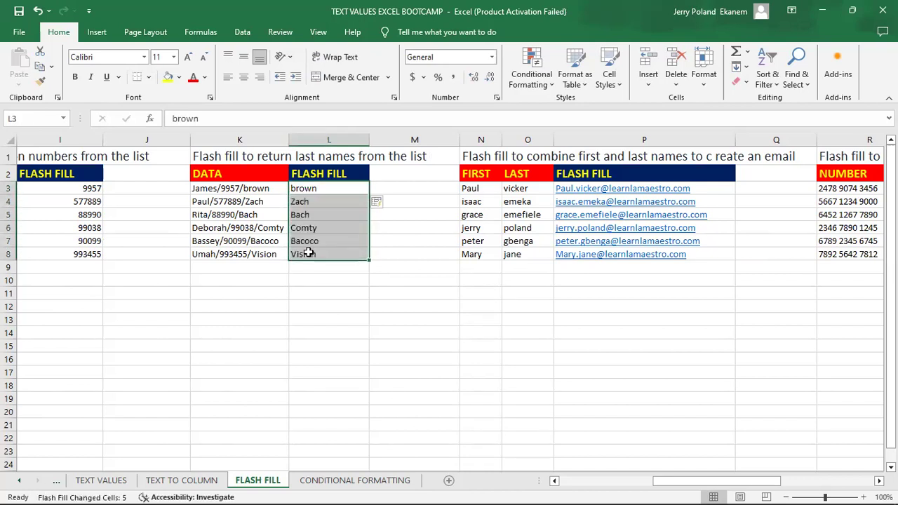
pyautogui.click(347, 252)
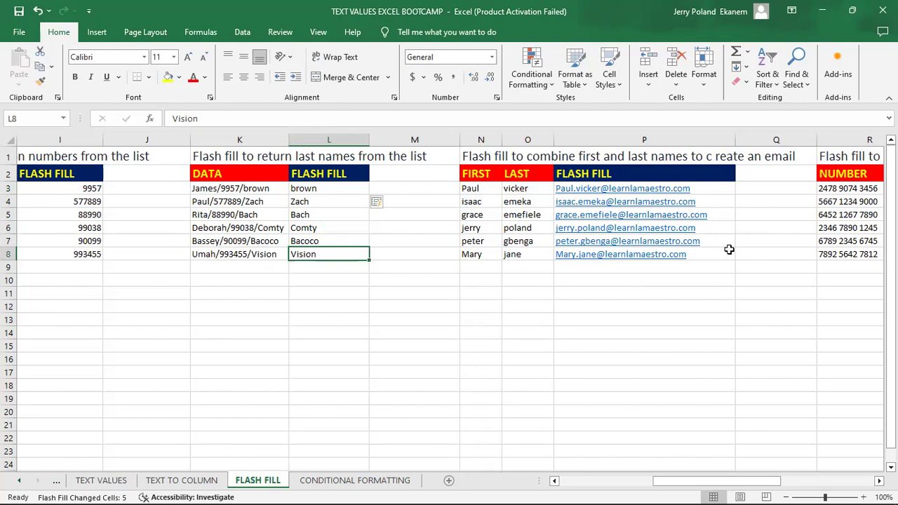
pyautogui.moveTo(697, 484); pyautogui.dragTo(720, 484)
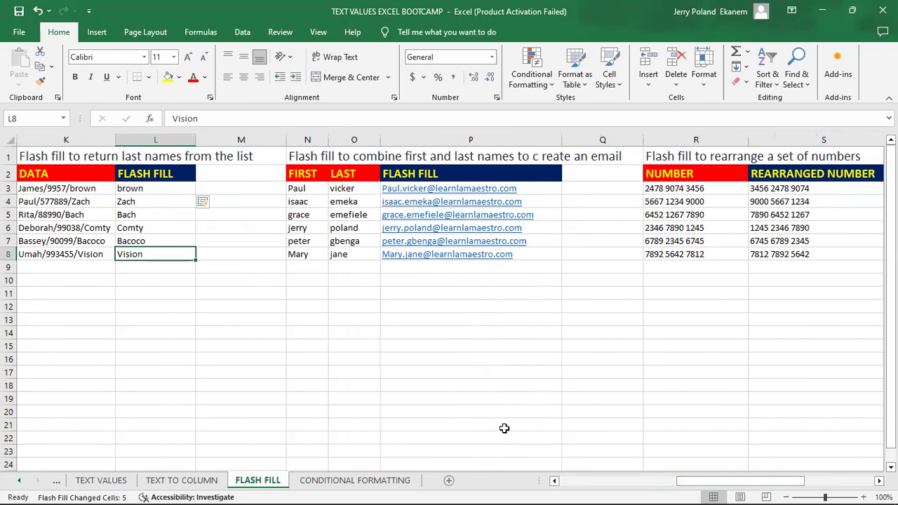
# Clear the old emails and type an example first-last-name email address into P3.
pyautogui.click(516, 271)
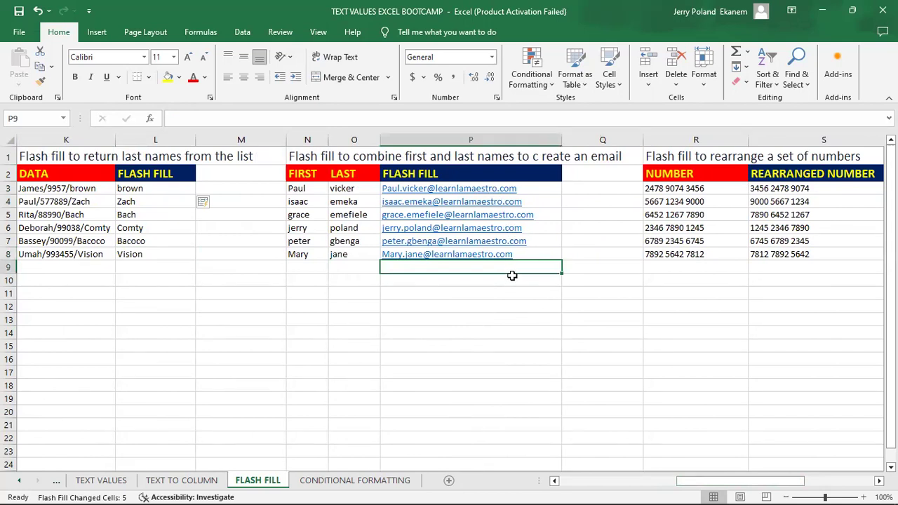
pyautogui.moveTo(562, 273); pyautogui.dragTo(527, 181)
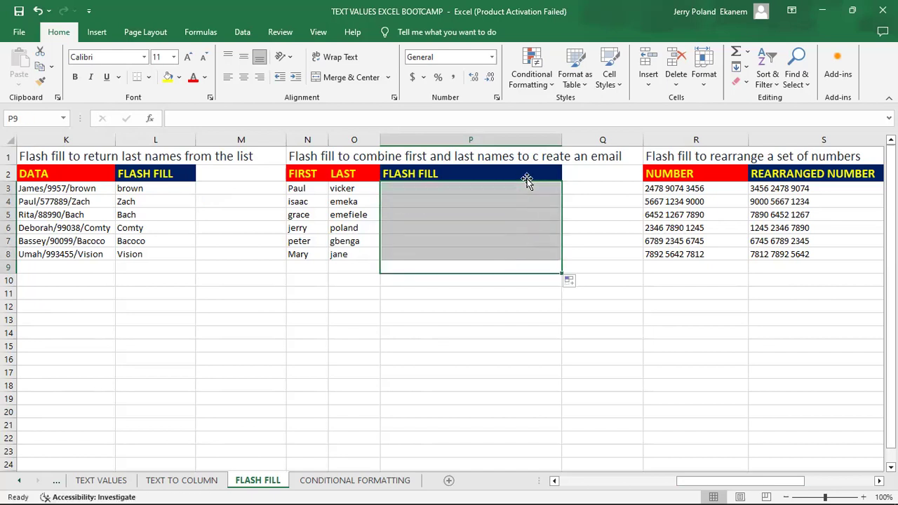
pyautogui.click(457, 187)
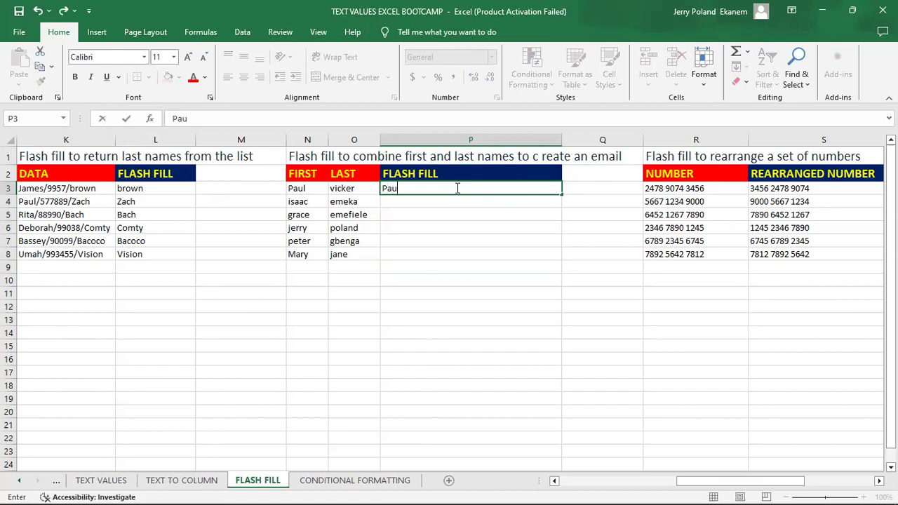
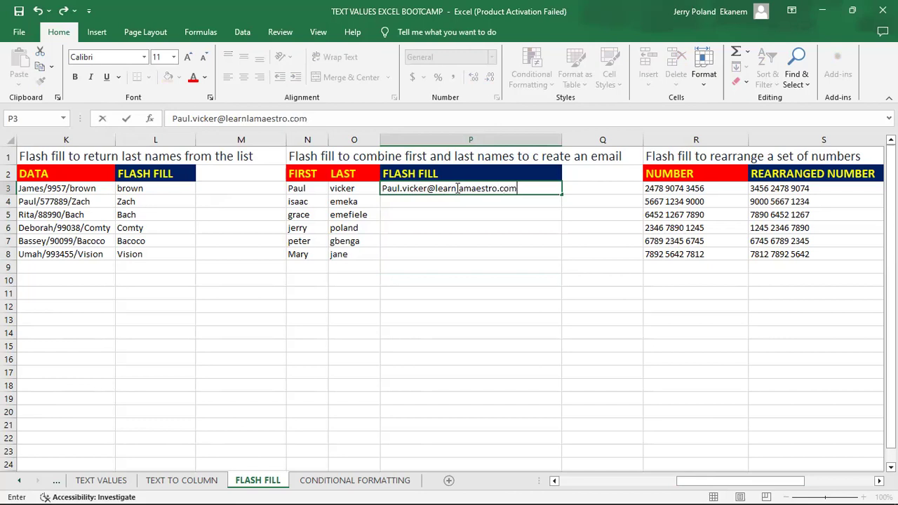
pyautogui.press('Return')
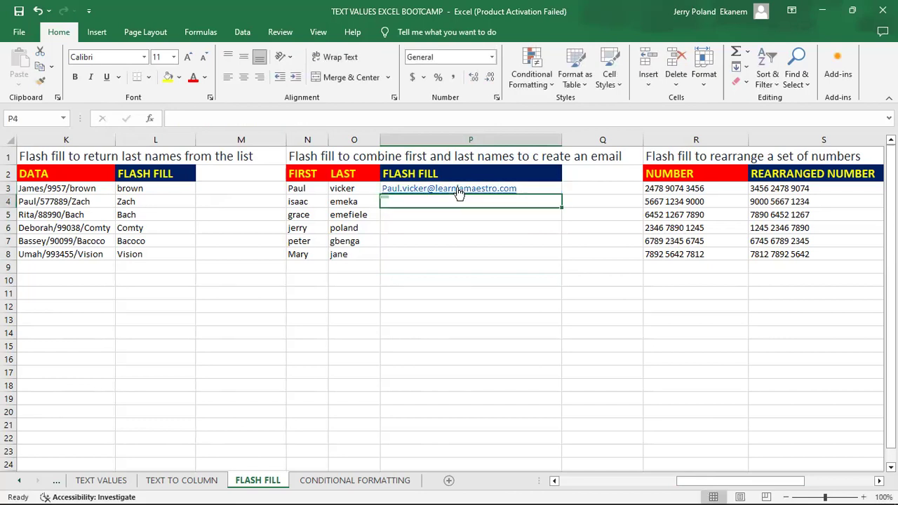
# Select P3:P8 and run Flash Fill from the Fill menu to build the remaining emails.
pyautogui.click(537, 188)
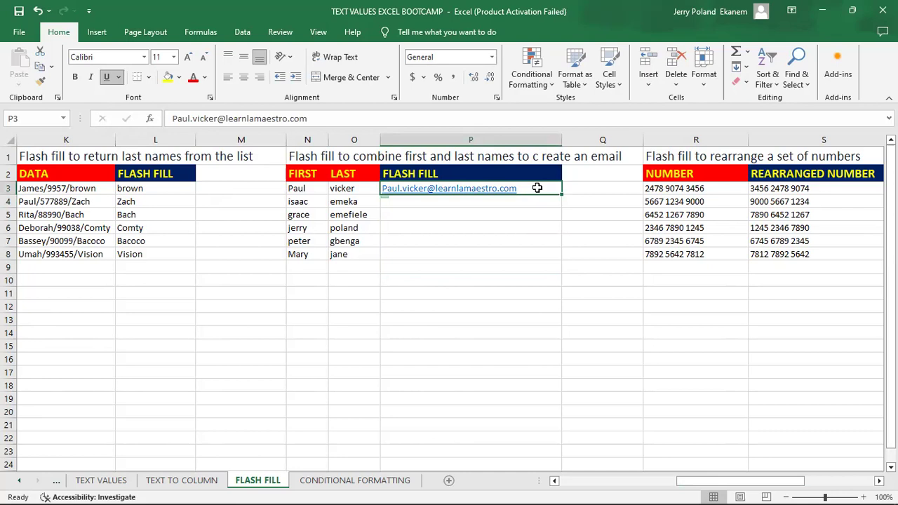
pyautogui.moveTo(537, 188); pyautogui.dragTo(533, 249)
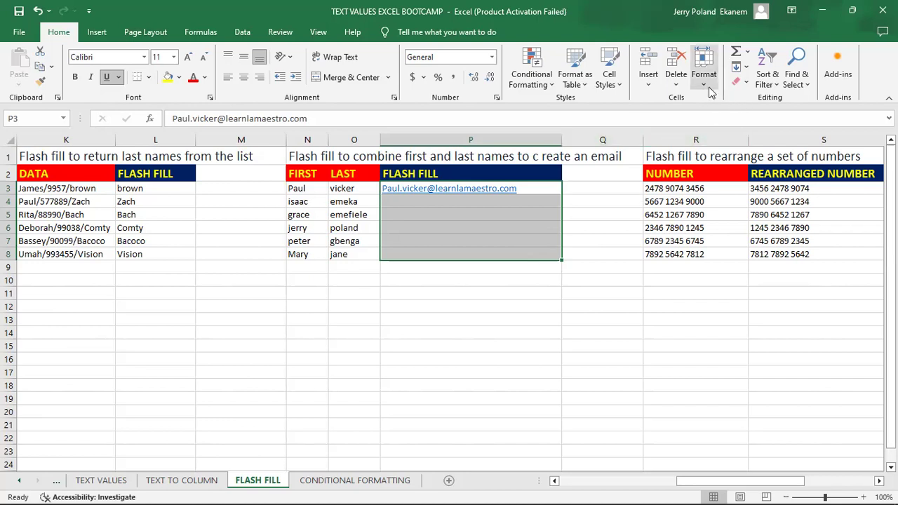
pyautogui.click(746, 68)
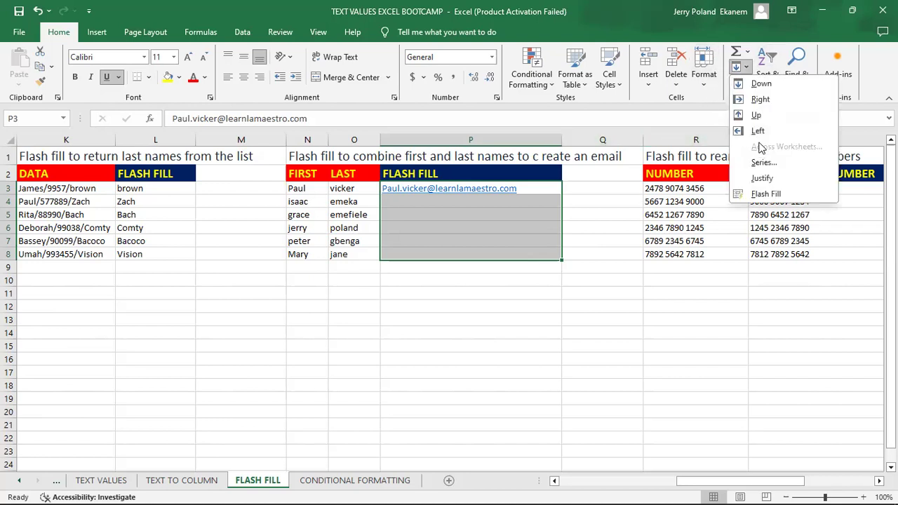
pyautogui.click(785, 192)
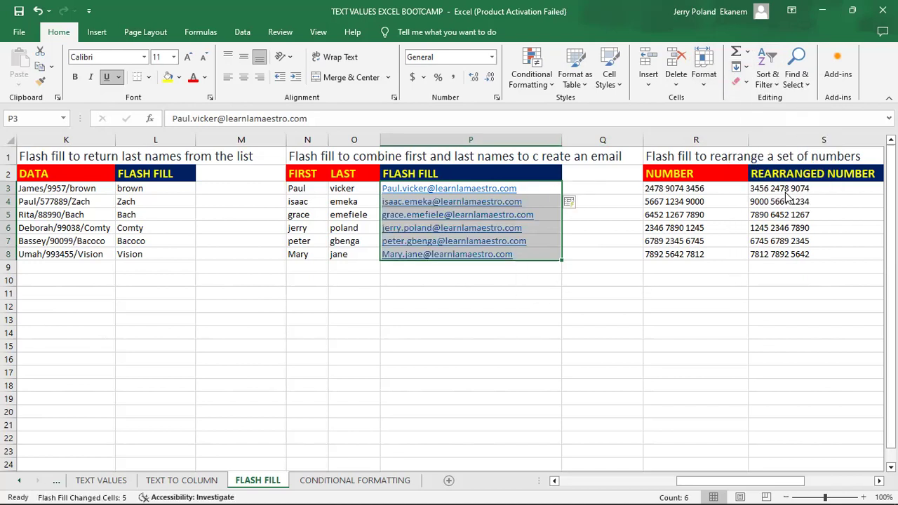
pyautogui.click(540, 322)
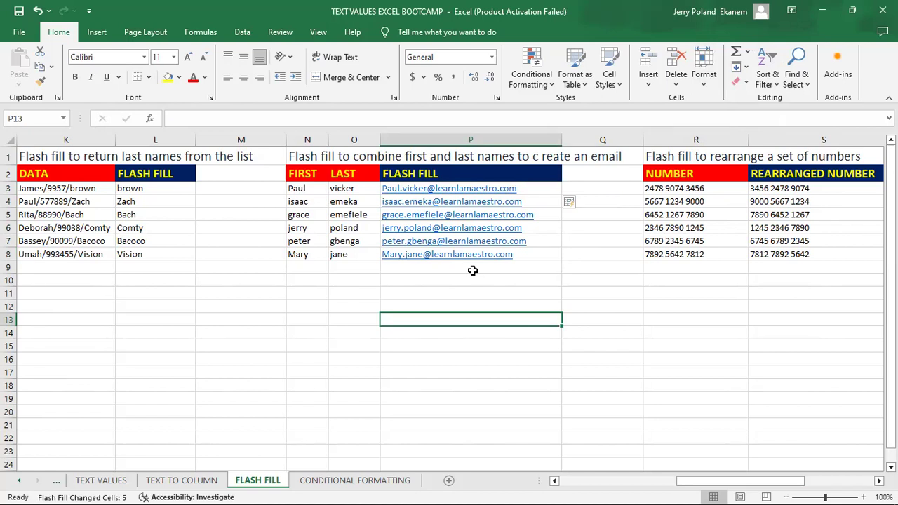
# Move to the rearranged-numbers table and inspect the original numbers in R3 and R5.
pyautogui.press('Up')
pyautogui.press('Up')
pyautogui.press('Up')
pyautogui.press('Up')
pyautogui.press('Right')
pyautogui.press('Right')
pyautogui.press('Right')
pyautogui.press('Right')
pyautogui.press('Right')
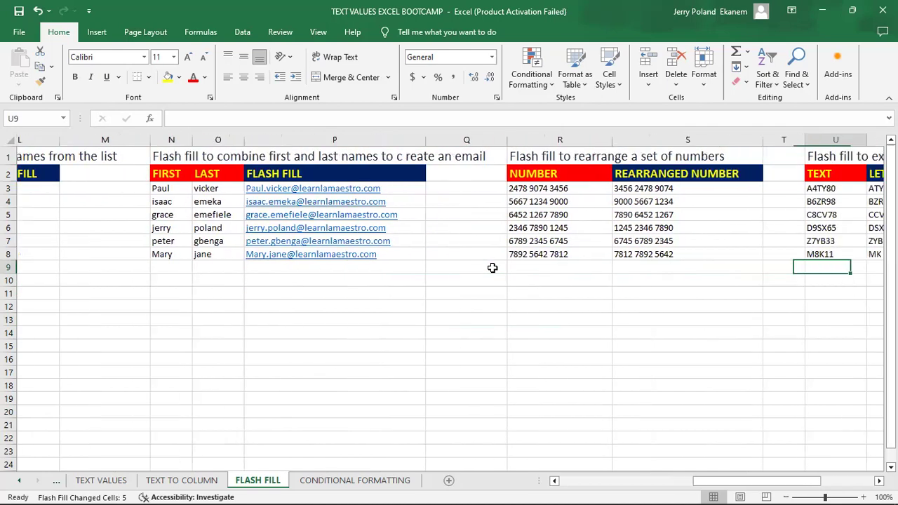
pyautogui.press('Right')
pyautogui.press('Right')
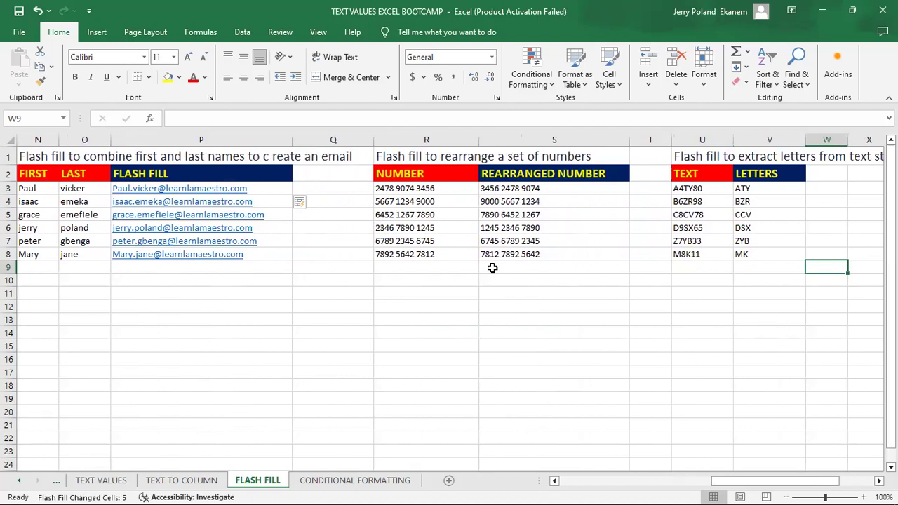
pyautogui.click(509, 189)
pyautogui.click(396, 196)
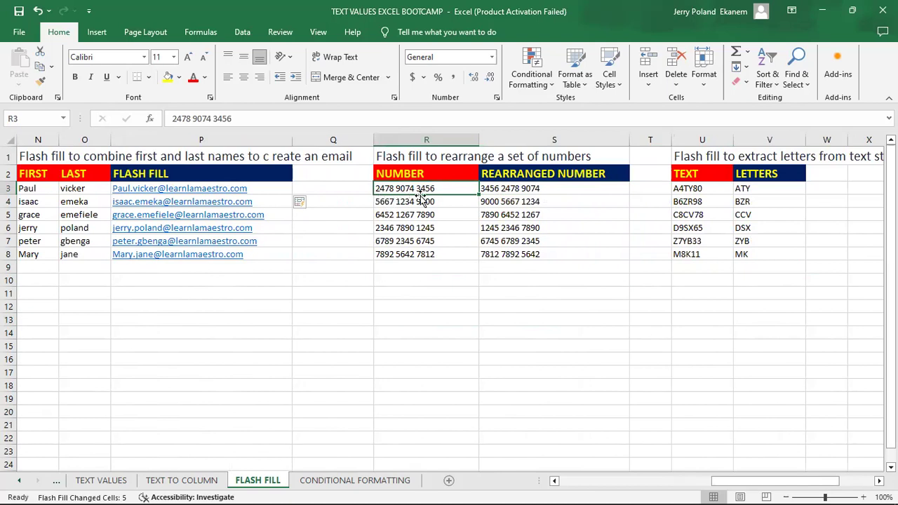
pyautogui.click(449, 218)
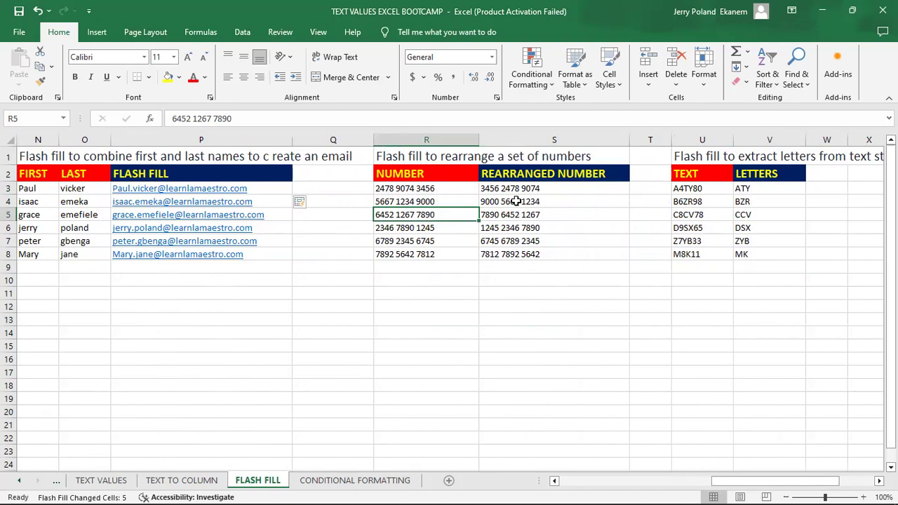
# Clear the existing rearranged numbers from column S.
pyautogui.click(570, 189)
pyautogui.press('BackSpace')
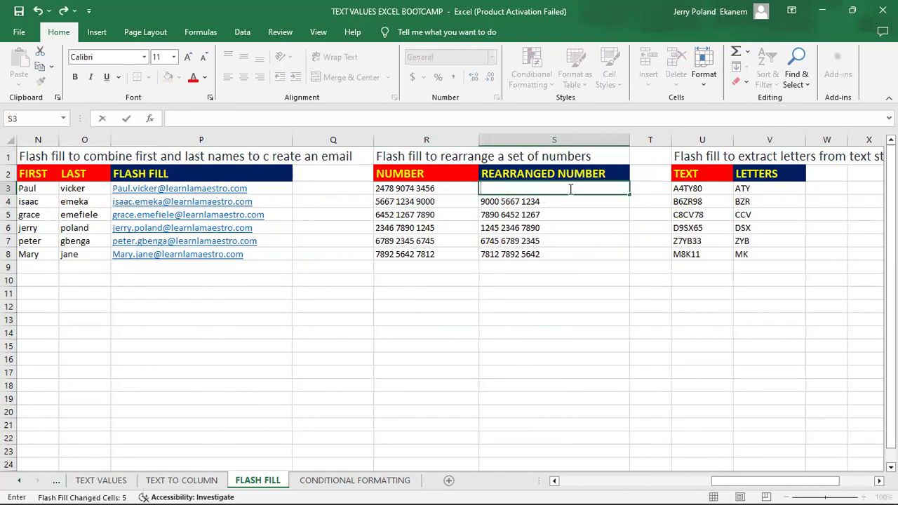
pyautogui.press('Return')
pyautogui.click(569, 189)
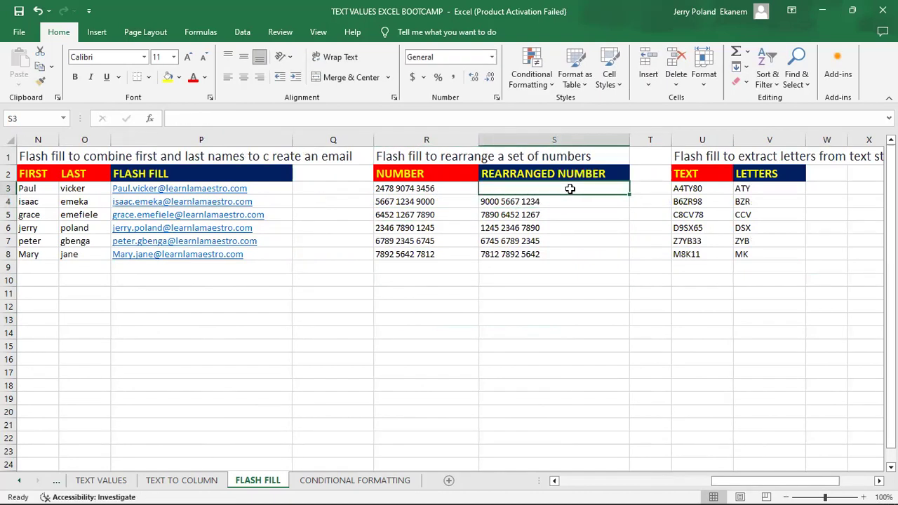
pyautogui.moveTo(629, 196); pyautogui.dragTo(527, 196)
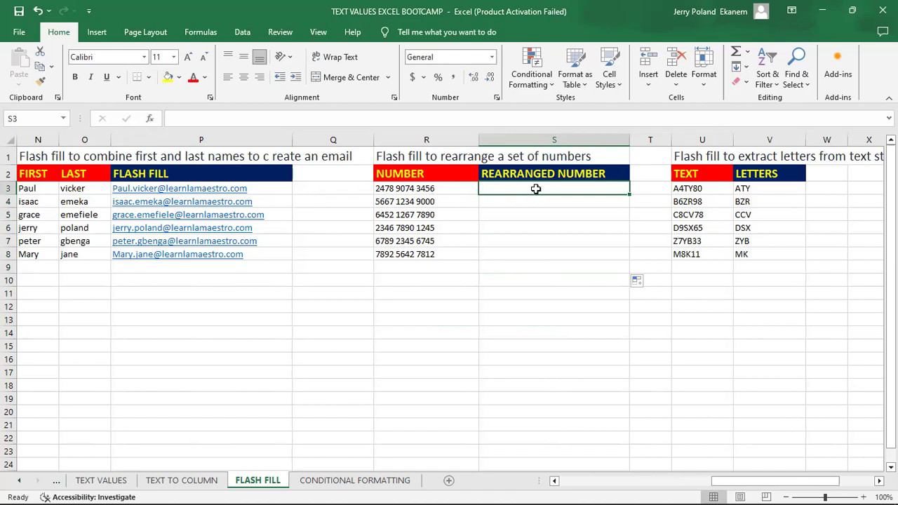
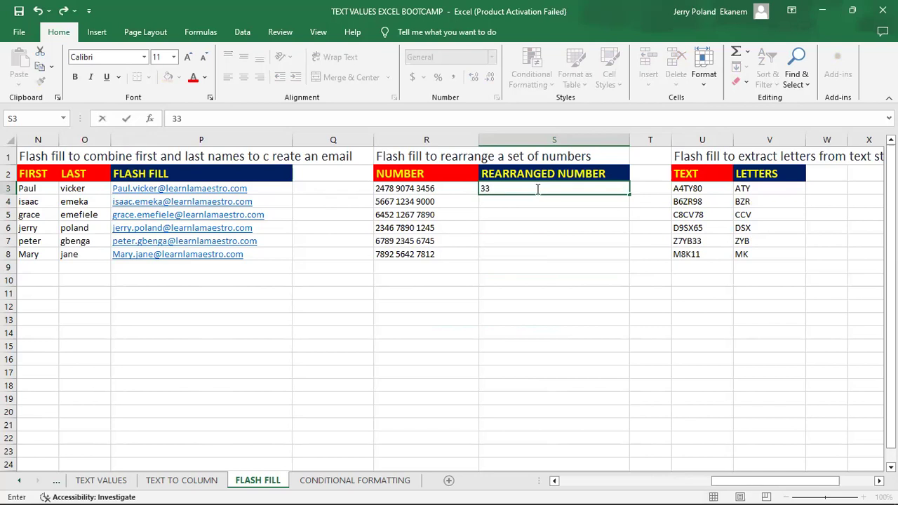
pyautogui.press('BackSpace')
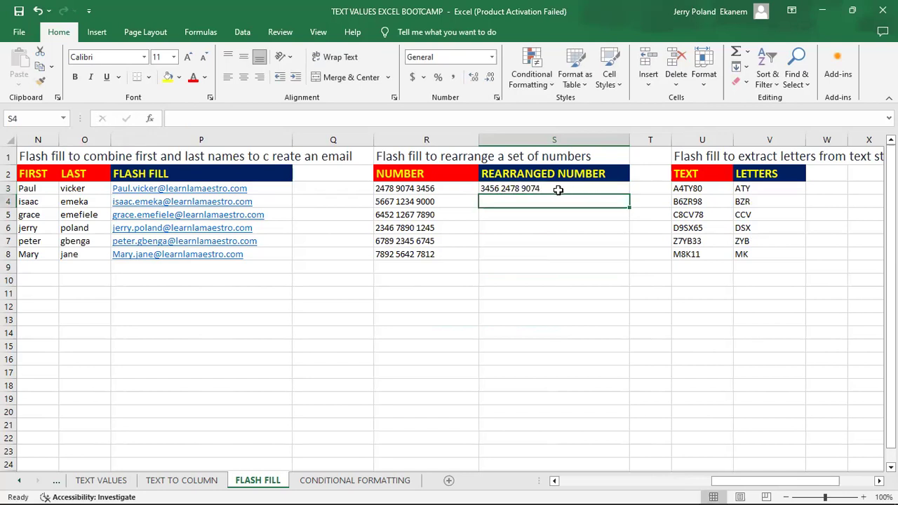
pyautogui.hotkey('ctrl', 'Return')
pyautogui.moveTo(550, 186); pyautogui.dragTo(552, 249)
pyautogui.hotkey('ctrl', 'e')
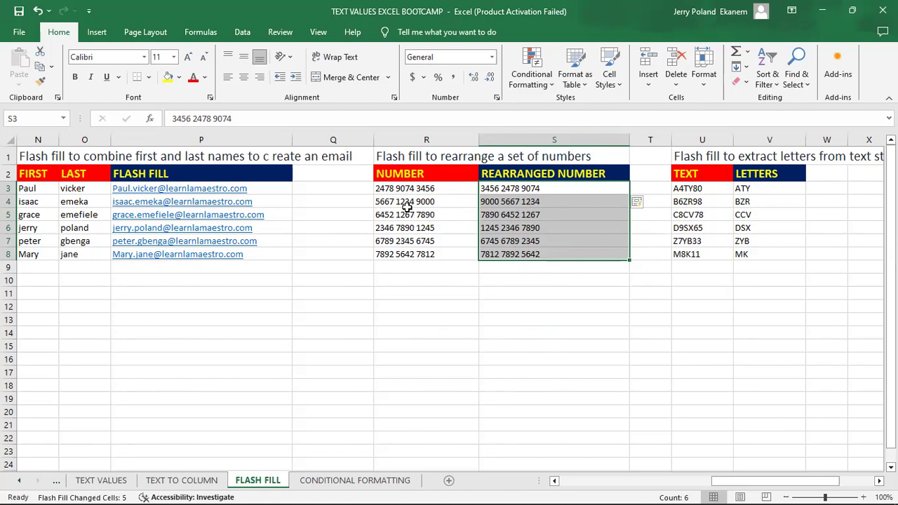
pyautogui.click(579, 243)
# Inspect the letters table, including ZYB and the source text A4TY80.
pyautogui.press('Right')
pyautogui.press('Right')
pyautogui.press('Right')
pyautogui.press('Right')
pyautogui.press('Right')
pyautogui.press('Right')
pyautogui.press('Right')
pyautogui.press('Right')
pyautogui.press('Right')
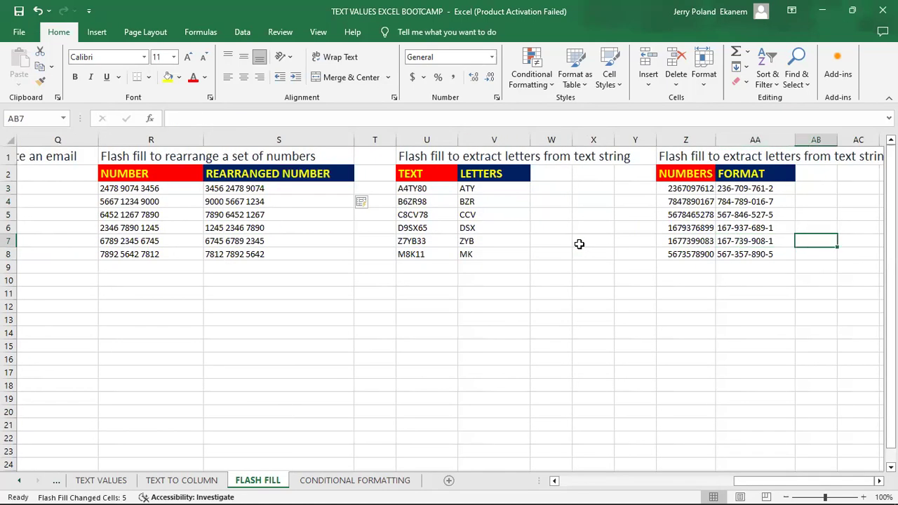
pyautogui.click(519, 242)
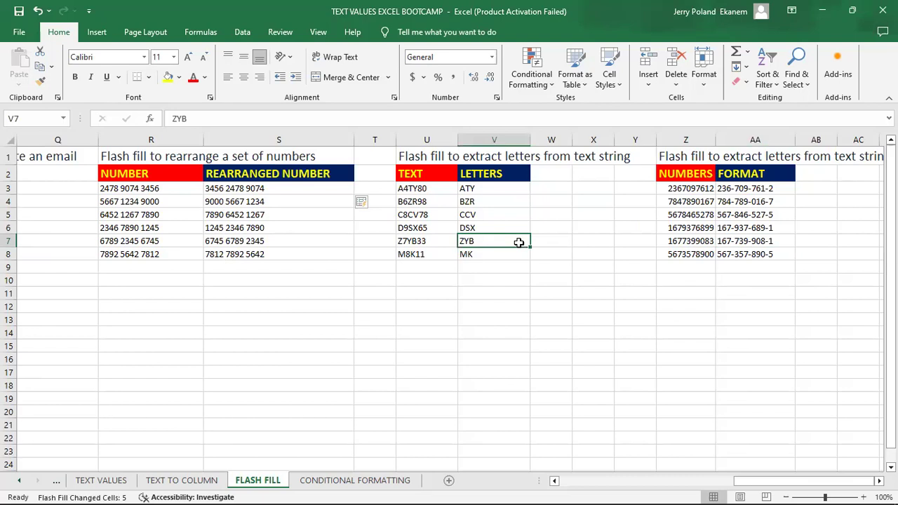
pyautogui.click(435, 187)
pyautogui.press('Down')
pyautogui.press('Down')
pyautogui.press('Down')
pyautogui.press('Down')
pyautogui.press('Down')
pyautogui.press('Up')
pyautogui.press('Up')
pyautogui.press('Up')
pyautogui.press('Up')
pyautogui.press('Up')
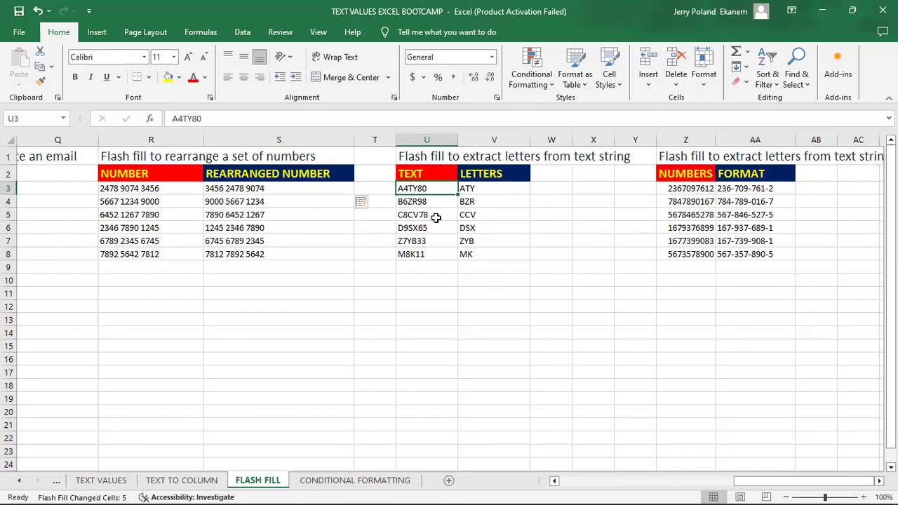
# Clear the existing letters from V3:V8.
pyautogui.click(515, 188)
pyautogui.press('BackSpace')
pyautogui.press('Return')
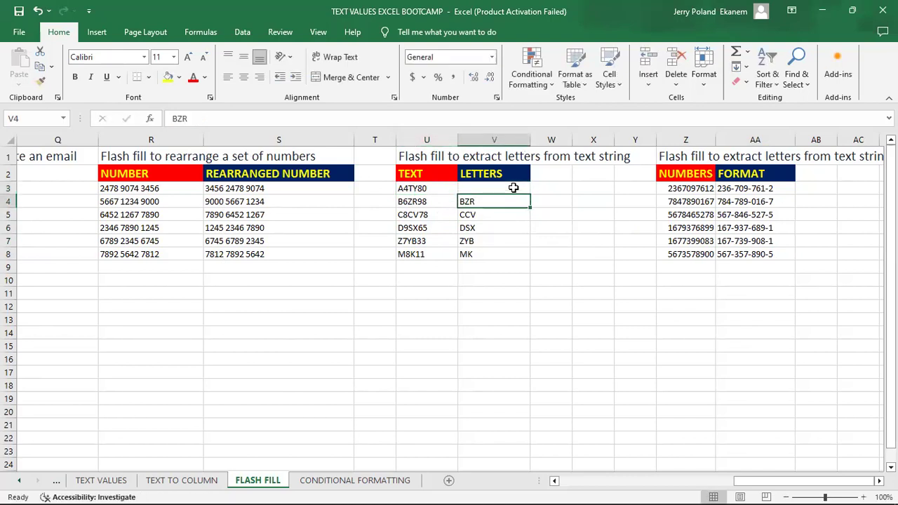
pyautogui.click(517, 189)
pyautogui.moveTo(530, 196); pyautogui.dragTo(529, 262)
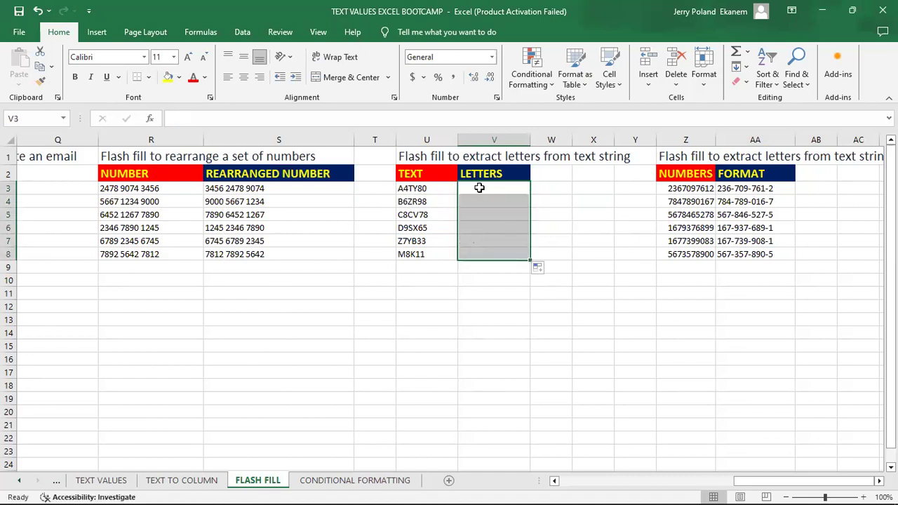
# Enter ATY in V3, select V3:V8 and apply Flash Fill from the Fill menu.
pyautogui.click(480, 188)
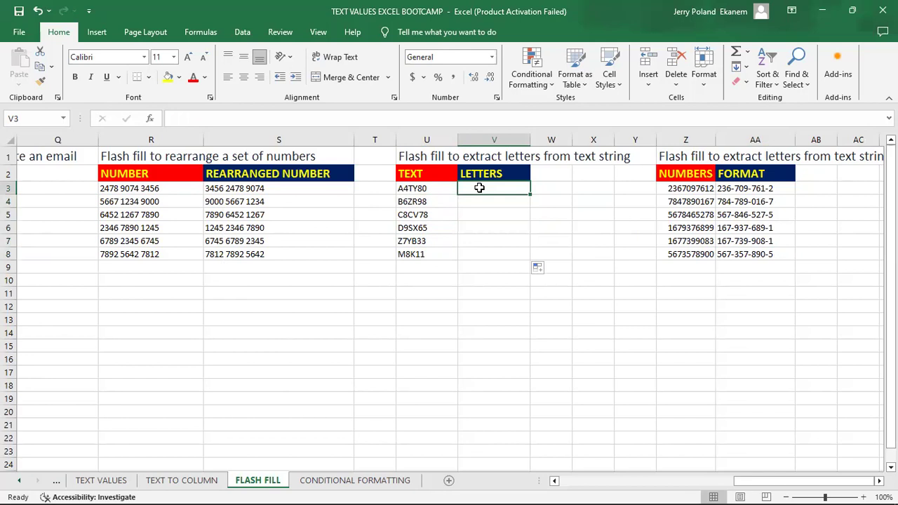
pyautogui.write('ATY')
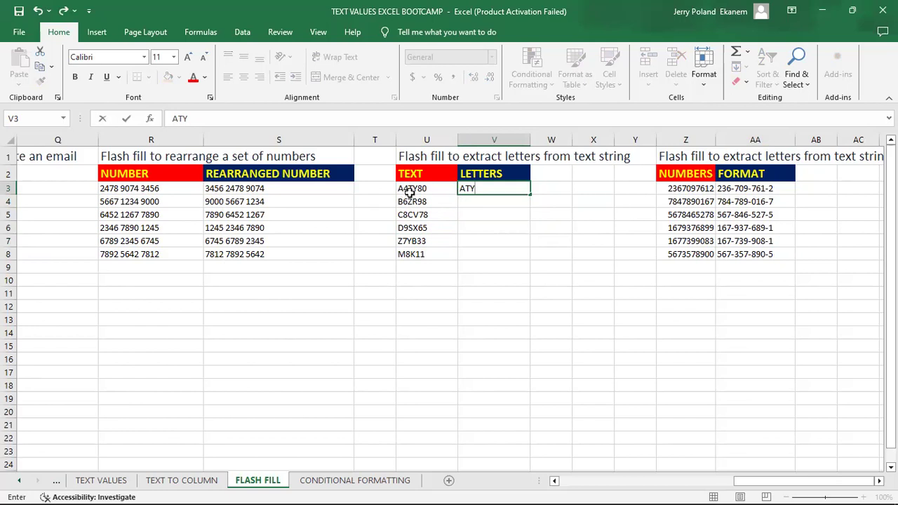
pyautogui.hotkey('ctrl', 'Return')
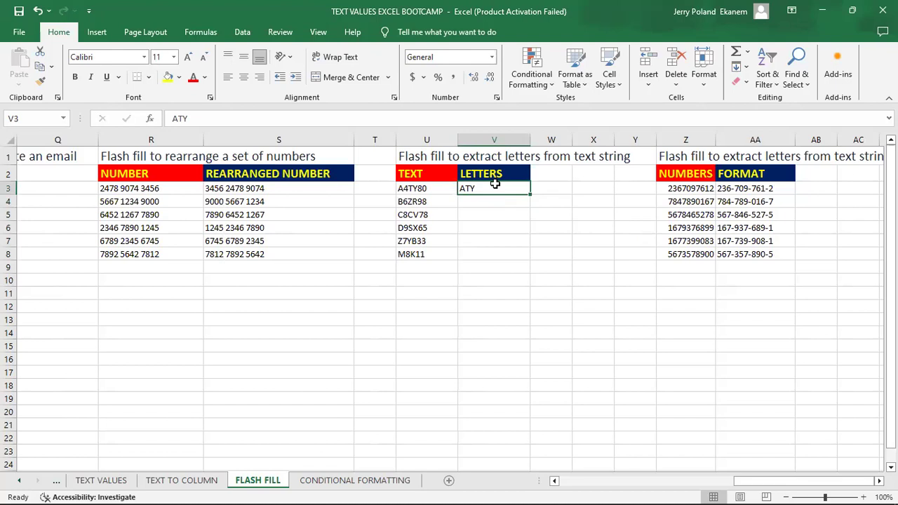
pyautogui.moveTo(494, 184); pyautogui.dragTo(494, 256)
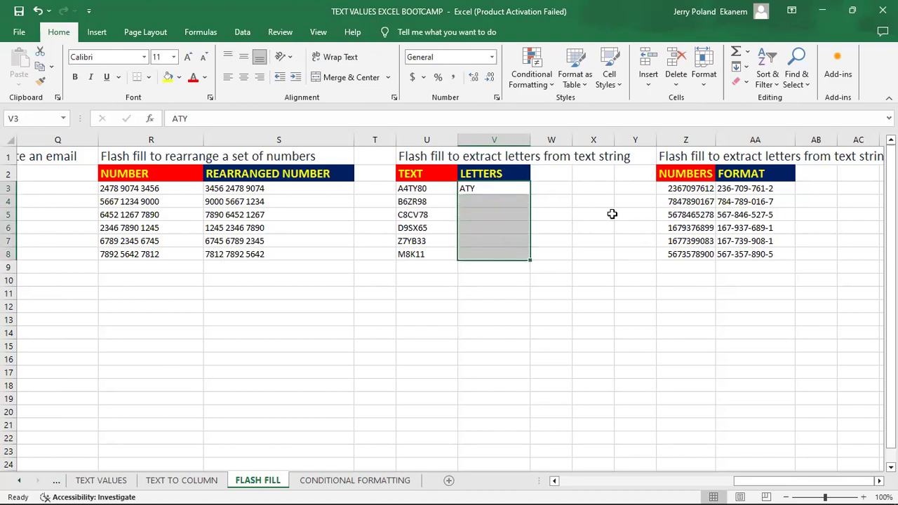
pyautogui.click(745, 67)
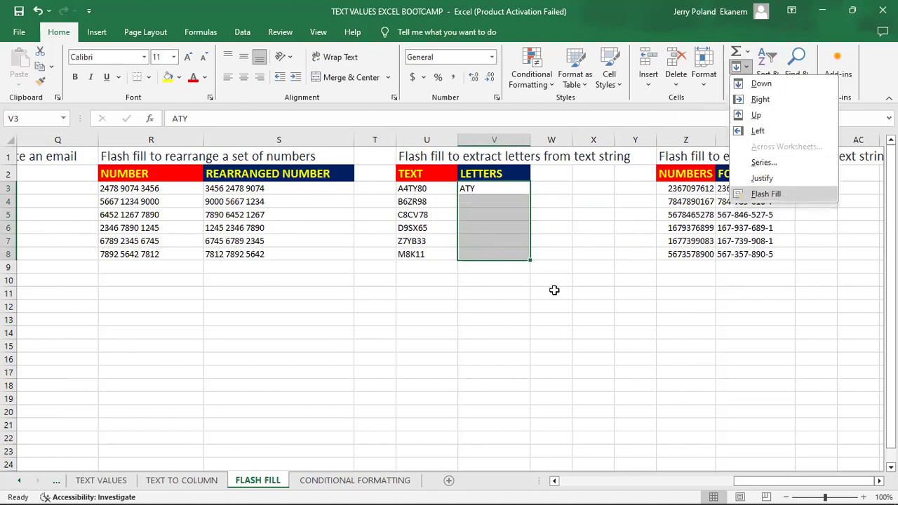
pyautogui.press('Return')
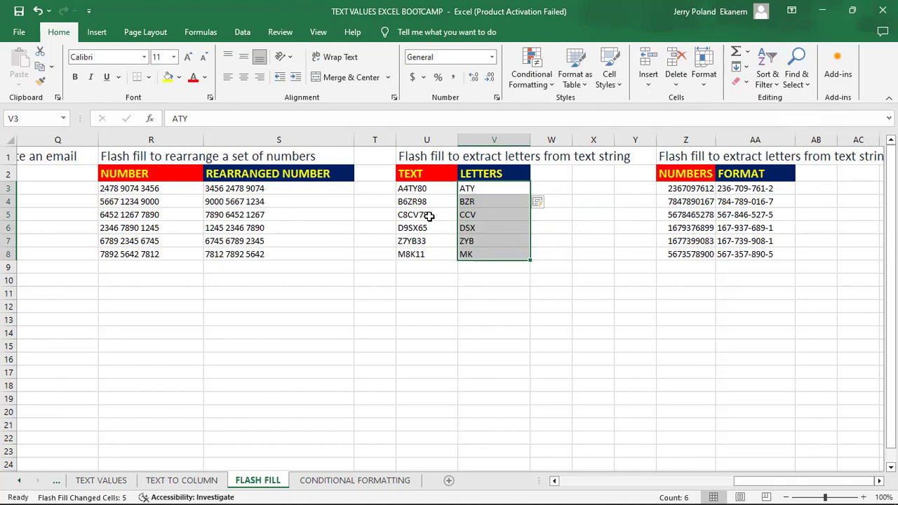
# Rewrite the heading in Z1 as 'Flash fill to format a set of number'.
pyautogui.click(494, 219)
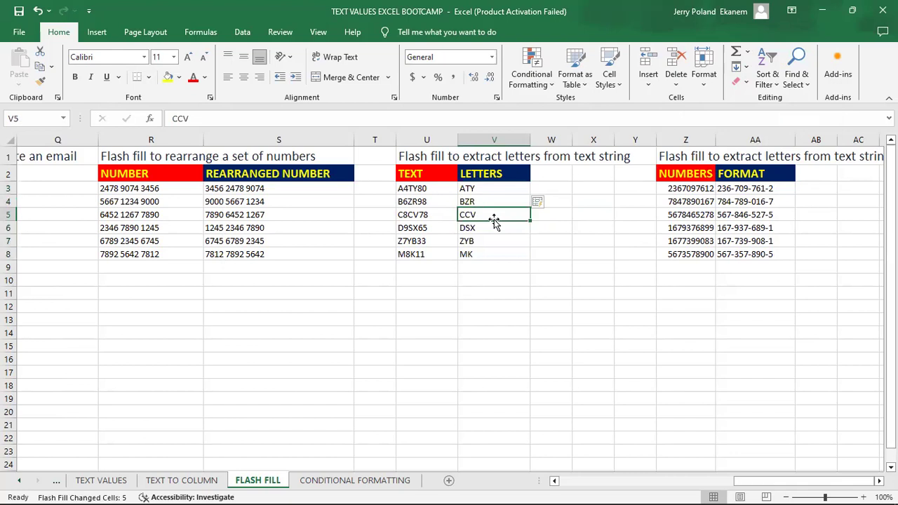
pyautogui.press('Right')
pyautogui.press('Right')
pyautogui.press('Right')
pyautogui.press('Right')
pyautogui.press('Right')
pyautogui.press('Right')
pyautogui.press('Right')
pyautogui.press('Right')
pyautogui.press('Right')
pyautogui.press('Right')
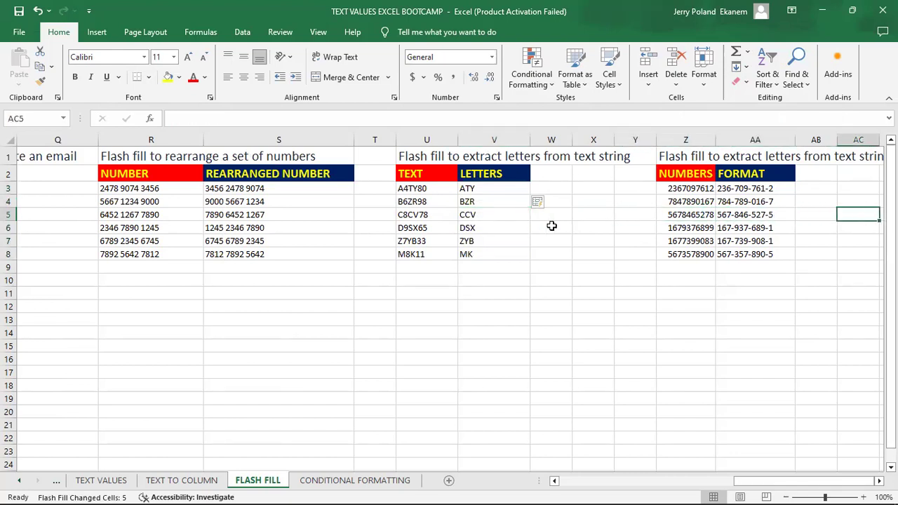
pyautogui.press('Right')
pyautogui.press('Right')
pyautogui.press('Right')
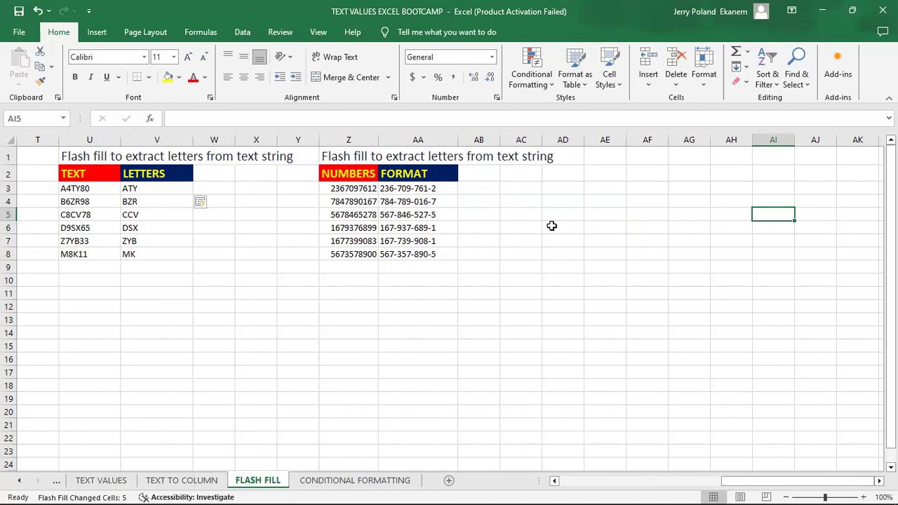
pyautogui.click(359, 156)
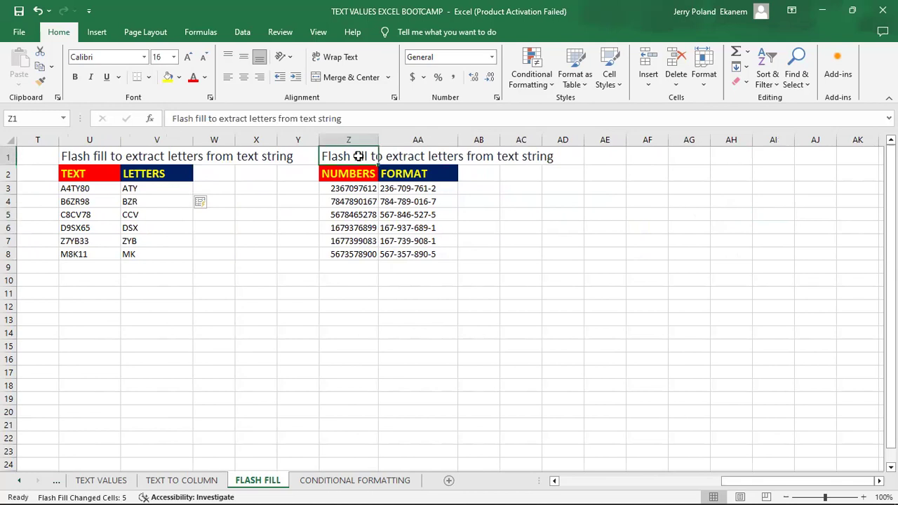
pyautogui.click(350, 118)
pyautogui.press('BackSpace')
pyautogui.press('BackSpace')
pyautogui.press('BackSpace')
pyautogui.press('BackSpace')
pyautogui.press('BackSpace')
pyautogui.press('BackSpace')
pyautogui.press('BackSpace')
pyautogui.press('BackSpace')
pyautogui.press('BackSpace')
pyautogui.press('BackSpace')
pyautogui.press('BackSpace')
pyautogui.press('BackSpace')
pyautogui.press('BackSpace')
pyautogui.press('BackSpace')
pyautogui.press('BackSpace')
pyautogui.press('BackSpace')
pyautogui.press('BackSpace')
pyautogui.press('BackSpace')
pyautogui.press('BackSpace')
pyautogui.press('BackSpace')
pyautogui.press('BackSpace')
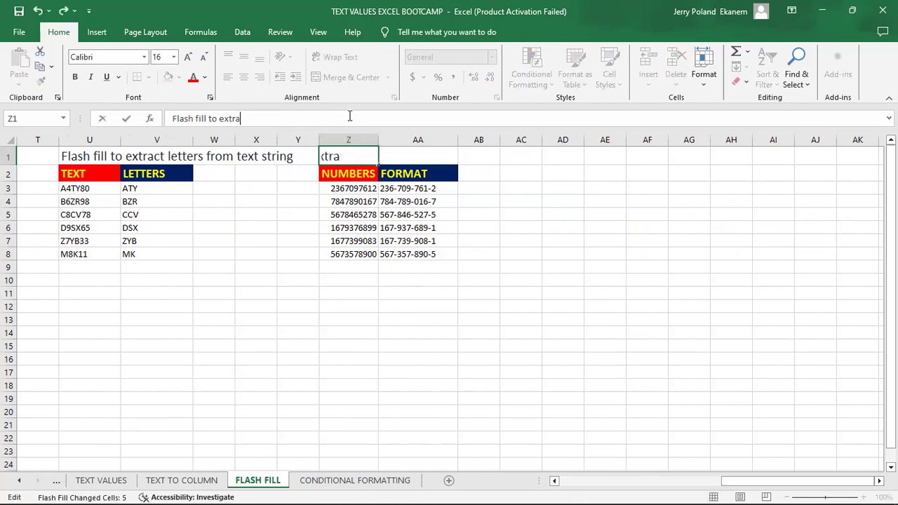
pyautogui.press('BackSpace')
pyautogui.press('BackSpace')
pyautogui.press('BackSpace')
pyautogui.press('BackSpace')
pyautogui.press('BackSpace')
pyautogui.write('FORM')
pyautogui.press('BackSpace')
pyautogui.press('BackSpace')
pyautogui.press('BackSpace')
pyautogui.press('BackSpace')
pyautogui.write('format a set ')
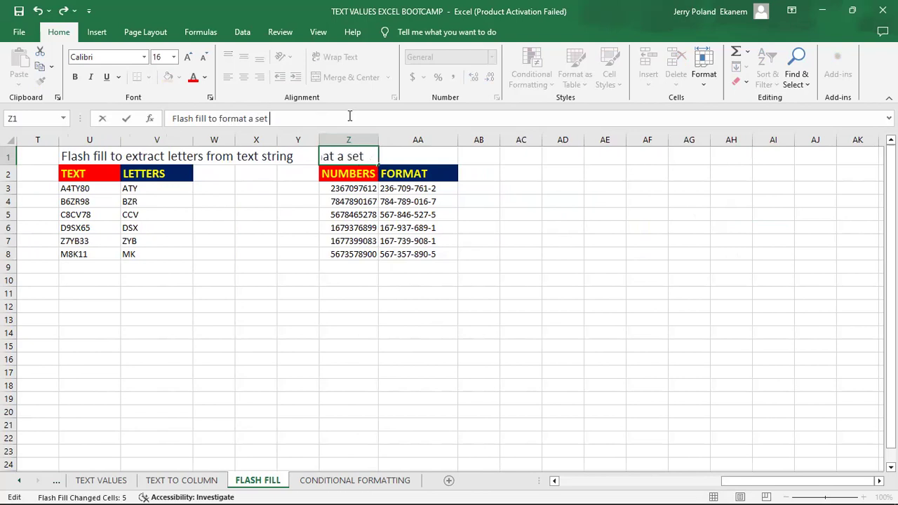
pyautogui.write('of number')
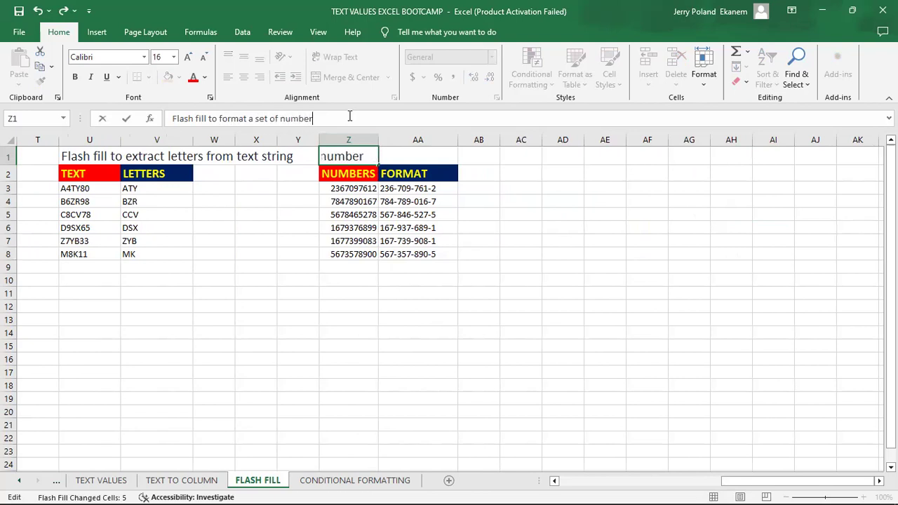
pyautogui.press('Return')
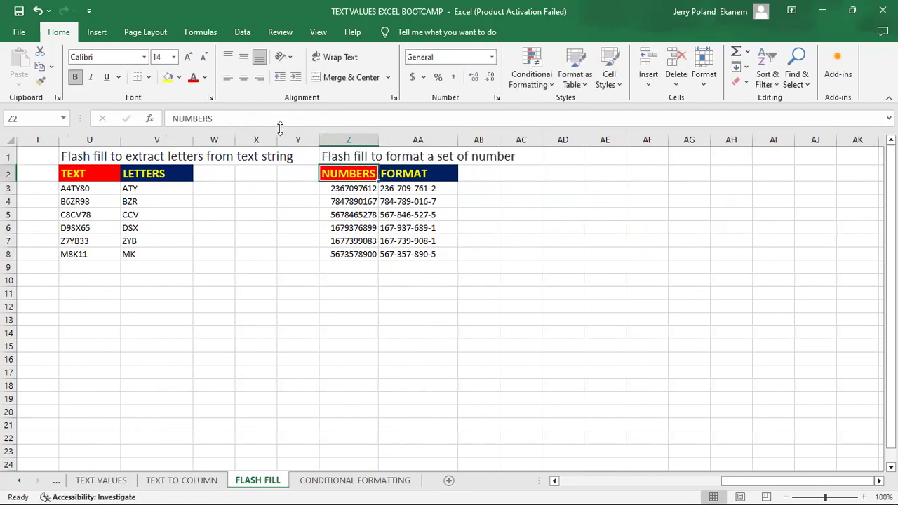
# Add the missing 's' so Z1 reads 'Flash fill to format a set of numbers'.
pyautogui.click(343, 156)
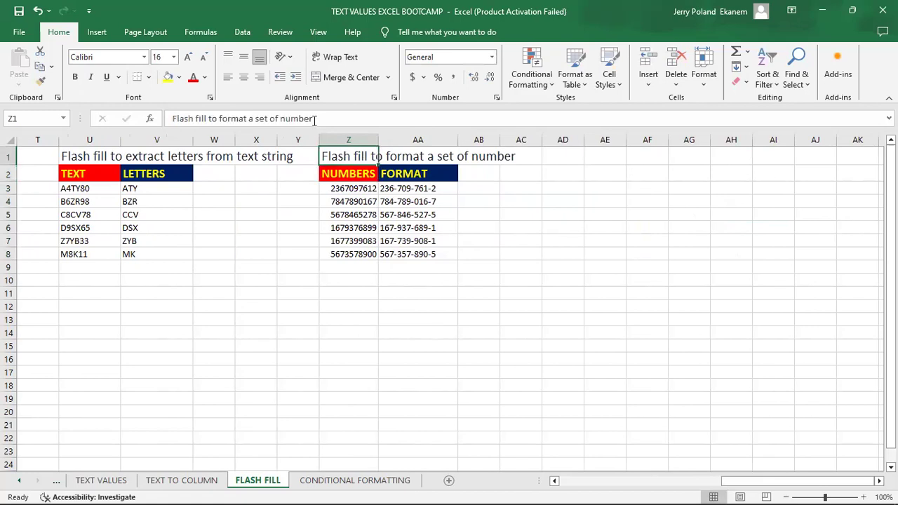
pyautogui.click(315, 119)
pyautogui.write('s')
pyautogui.press('Return')
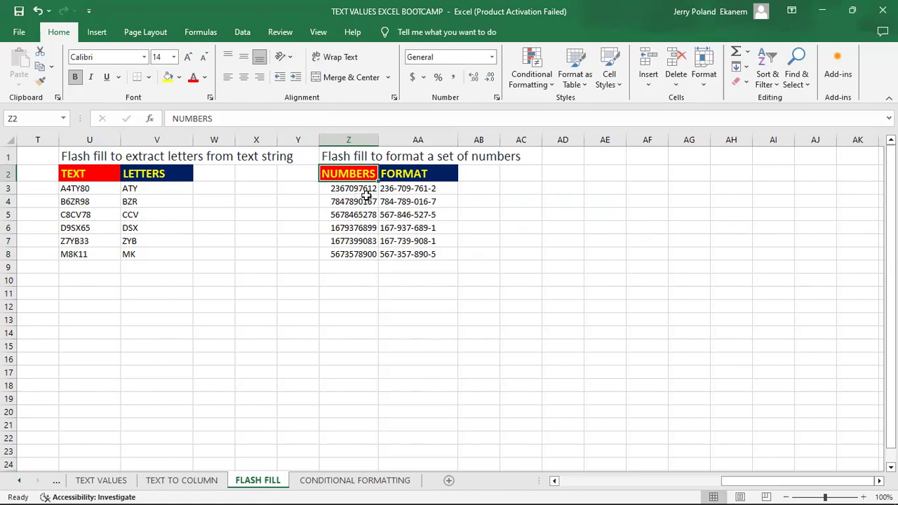
pyautogui.click(406, 192)
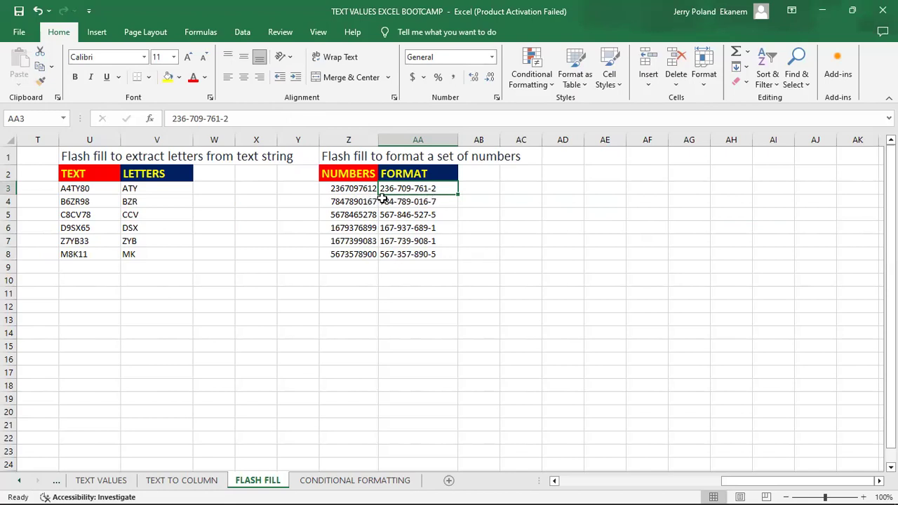
pyautogui.click(438, 201)
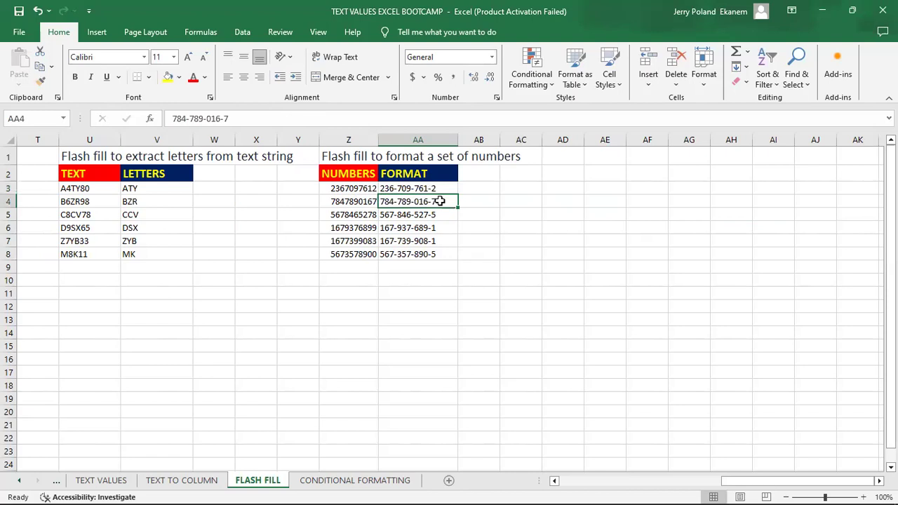
pyautogui.press('BackSpace')
pyautogui.press('Return')
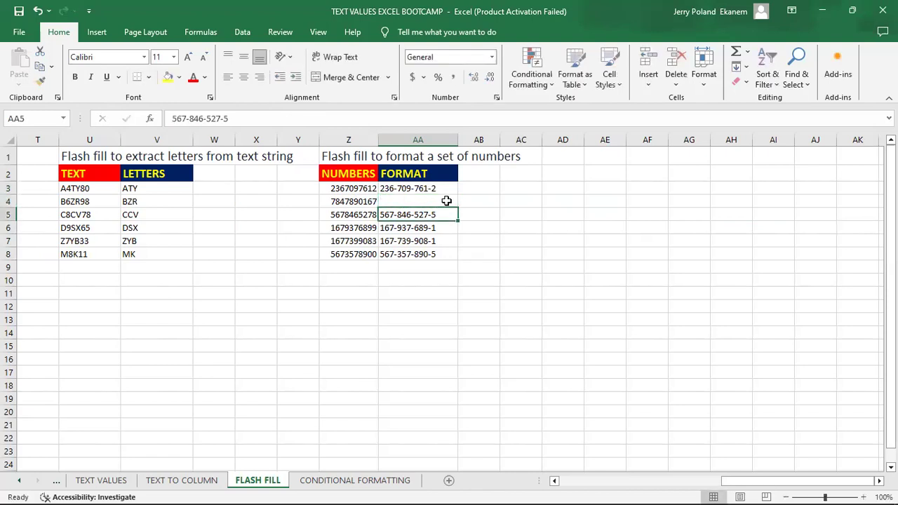
pyautogui.click(446, 200)
pyautogui.moveTo(459, 208)
pyautogui.mouseDown()
pyautogui.moveTo(445, 186)
pyautogui.moveTo(459, 263)
pyautogui.mouseUp()
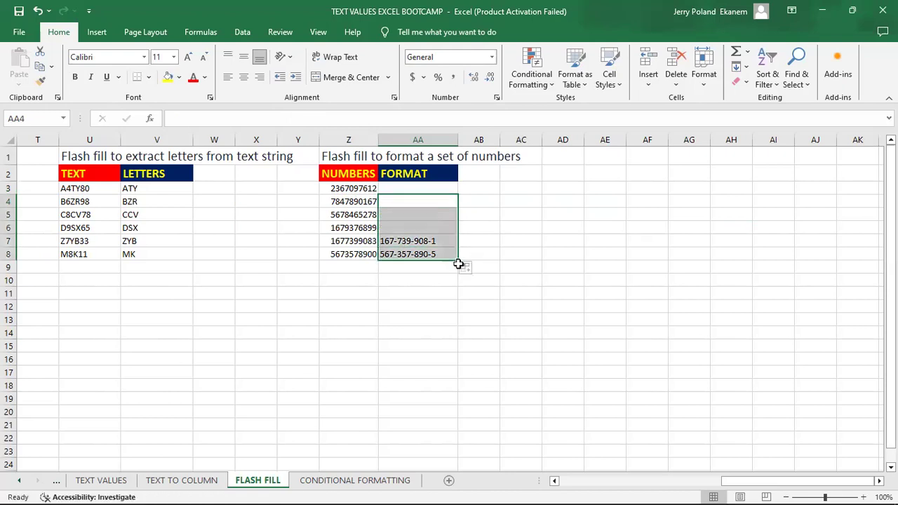
pyautogui.click(410, 186)
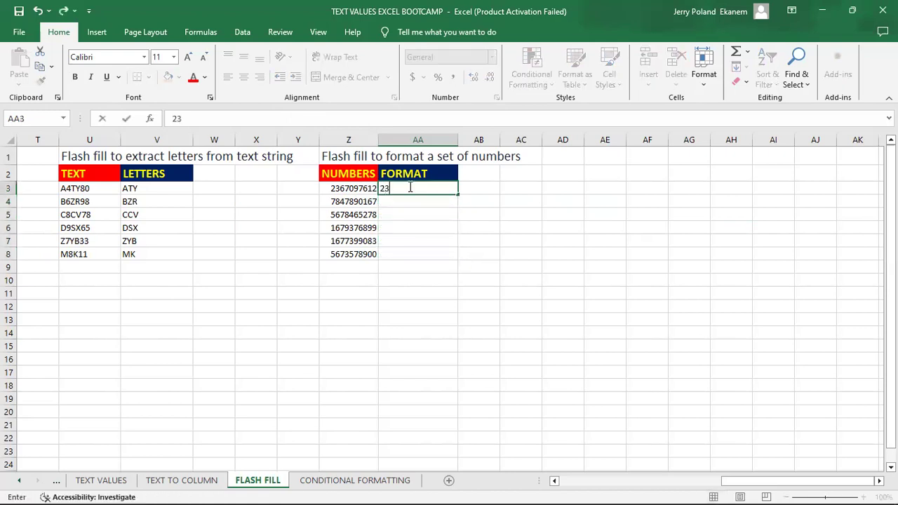
pyautogui.press('Return')
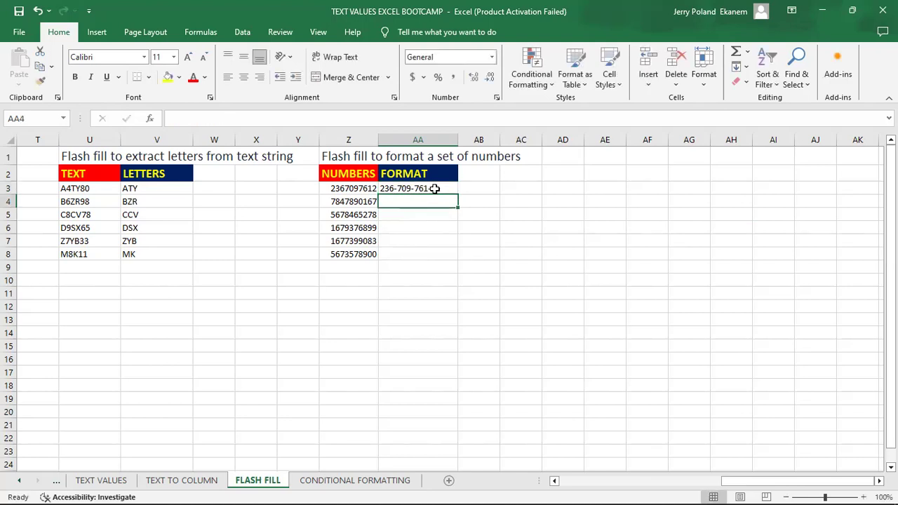
# Flash Fill AA3:AA8 so the remaining numbers take the same dash-separated format.
pyautogui.click(435, 188)
pyautogui.moveTo(434, 188); pyautogui.dragTo(440, 256)
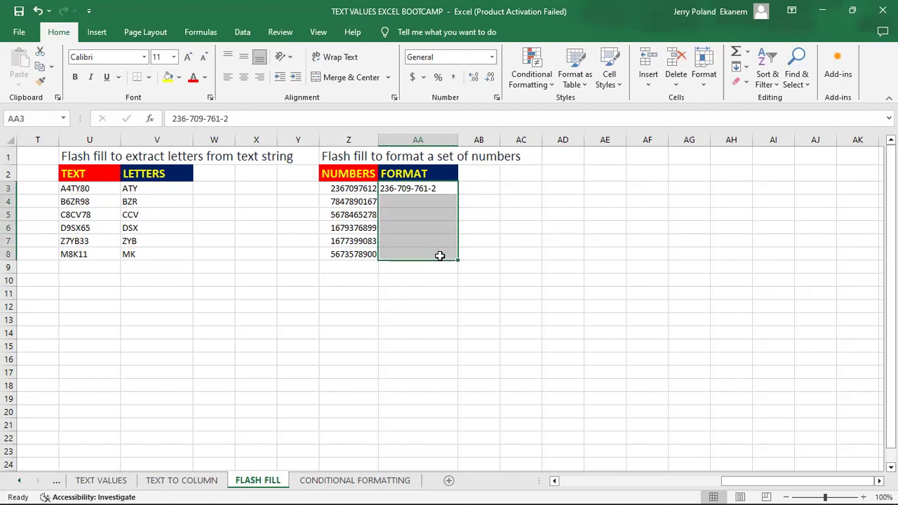
pyautogui.hotkey('ctrl', 'e')
pyautogui.click(508, 278)
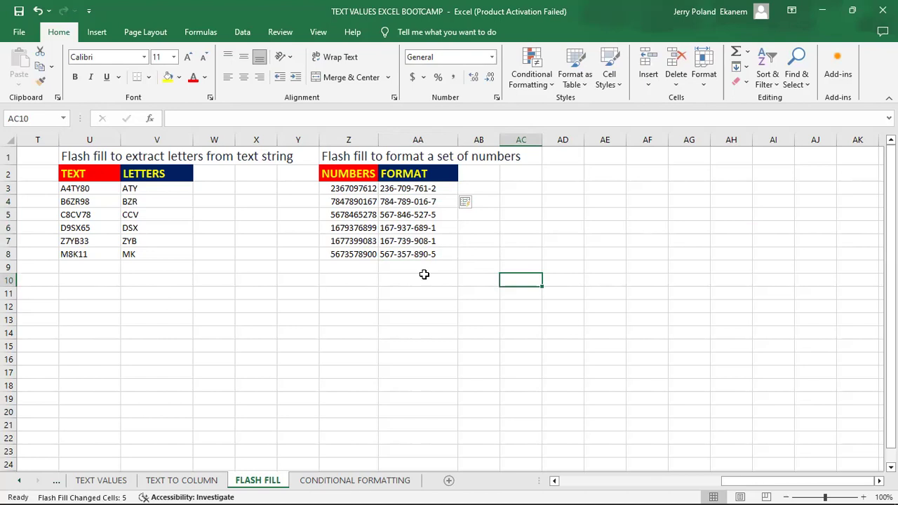
pyautogui.press('Left')
pyautogui.press('Left')
pyautogui.press('Left')
pyautogui.press('Left')
pyautogui.press('Left')
pyautogui.press('Left')
pyautogui.press('Left')
pyautogui.press('Left')
pyautogui.press('Left')
pyautogui.press('Left')
pyautogui.press('Left')
pyautogui.press('Left')
pyautogui.press('Left')
pyautogui.press('Left')
pyautogui.press('Left')
pyautogui.press('Left')
pyautogui.press('Left')
pyautogui.press('Left')
pyautogui.press('Left')
pyautogui.press('Left')
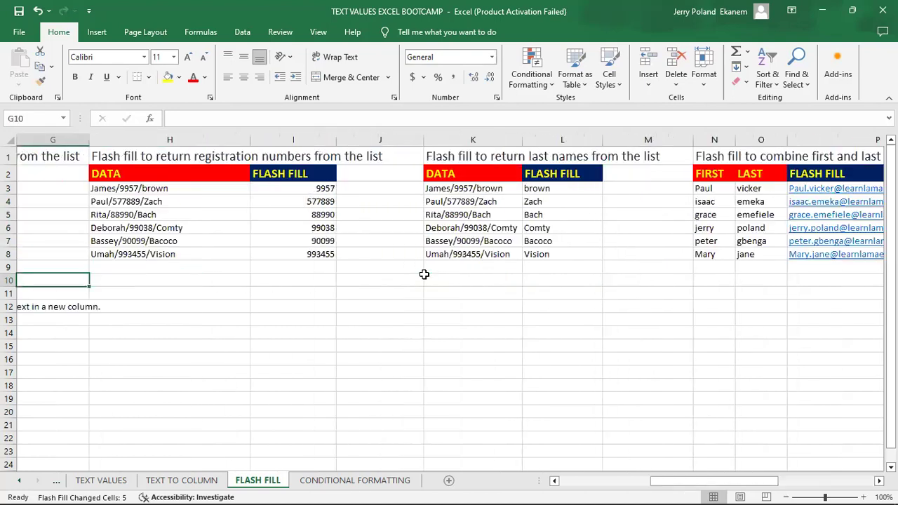
pyautogui.press('Left')
pyautogui.press('Left')
pyautogui.press('Left')
pyautogui.press('Left')
pyautogui.press('Left')
pyautogui.press('Left')
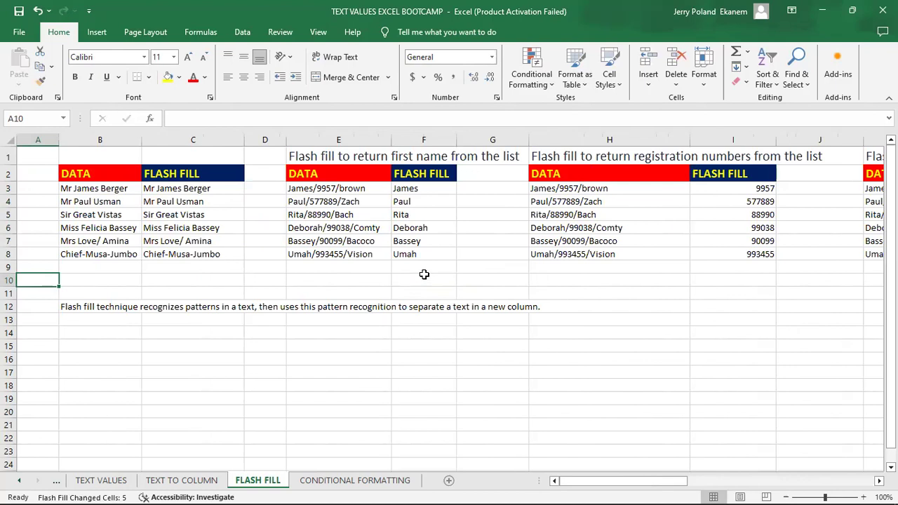
pyautogui.press('Right')
pyautogui.press('Right')
pyautogui.press('Right')
pyautogui.press('Right')
pyautogui.press('Right')
pyautogui.press('Right')
pyautogui.press('Right')
pyautogui.press('Right')
pyautogui.press('Right')
pyautogui.press('Right')
pyautogui.press('Right')
pyautogui.press('Right')
pyautogui.press('Right')
pyautogui.press('Right')
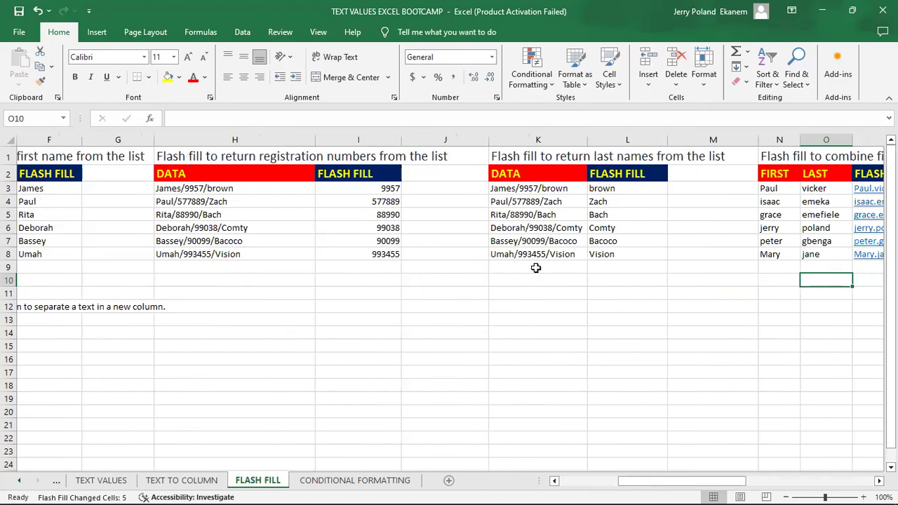
pyautogui.press('Right')
pyautogui.press('Right')
pyautogui.press('Right')
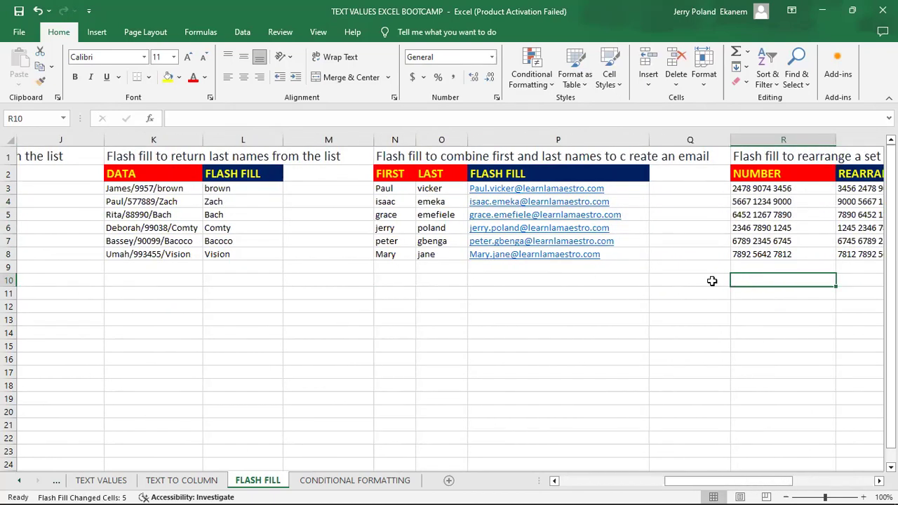
pyautogui.press('Right')
pyautogui.press('Right')
pyautogui.press('Right')
pyautogui.press('Right')
pyautogui.press('Right')
pyautogui.press('Right')
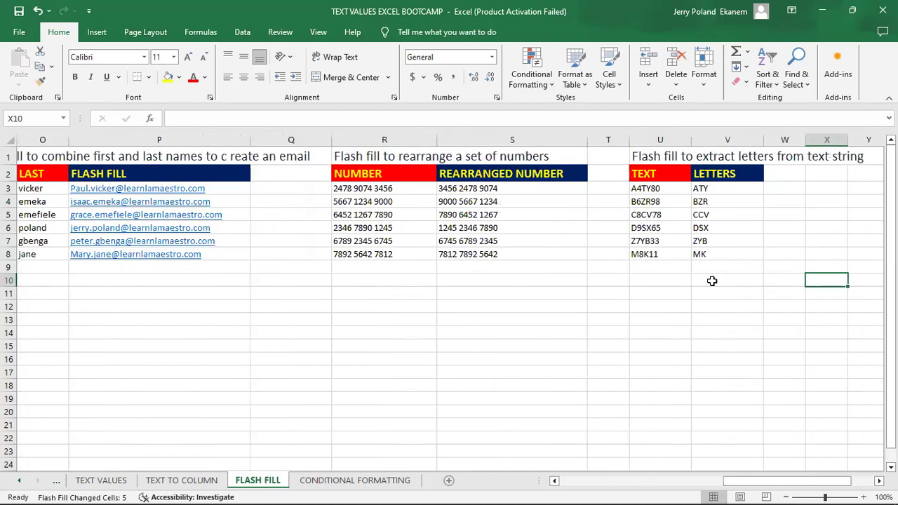
pyautogui.press('Right')
pyautogui.press('Right')
pyautogui.press('Right')
pyautogui.press('Right')
pyautogui.press('Right')
pyautogui.press('Right')
pyautogui.press('Right')
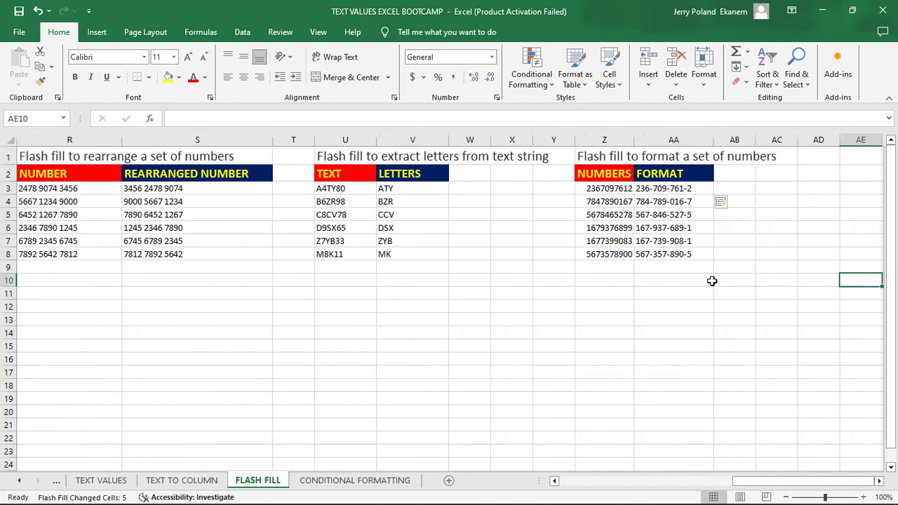
pyautogui.press('Right')
pyautogui.press('Right')
pyautogui.press('Right')
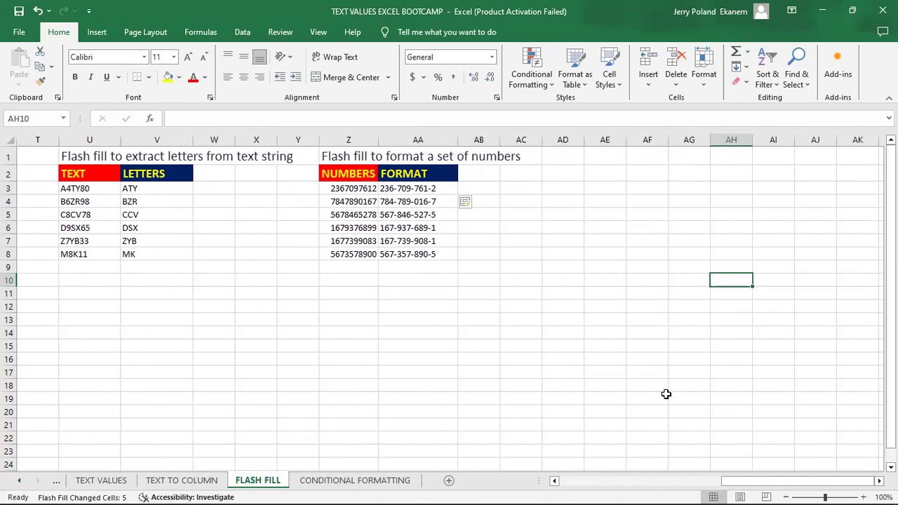